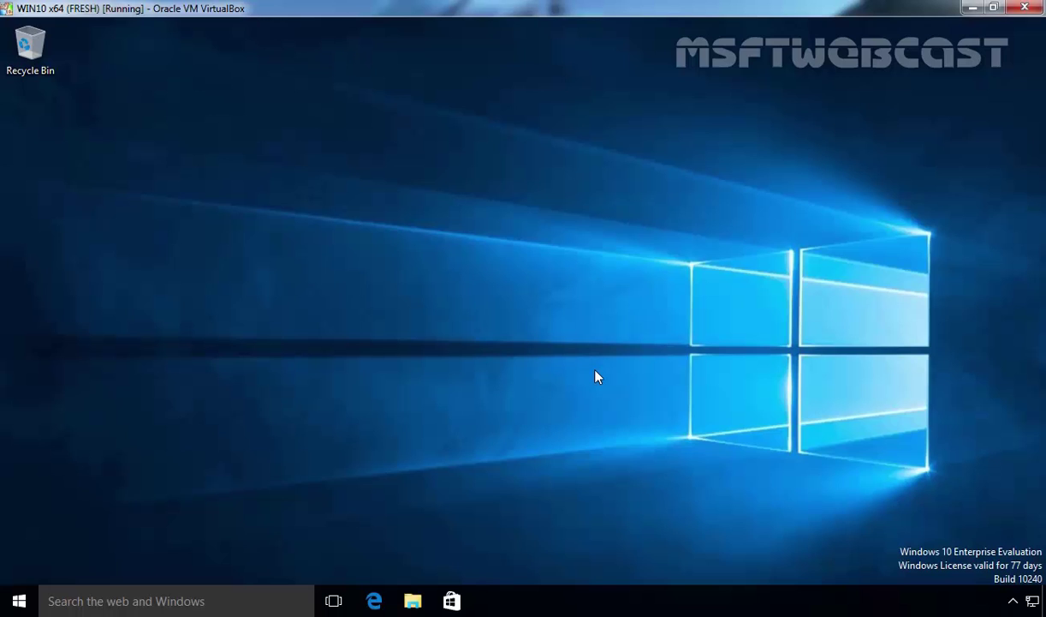
# View the Windows Settings window's current appearance and close it.
pyautogui.click(19, 600)
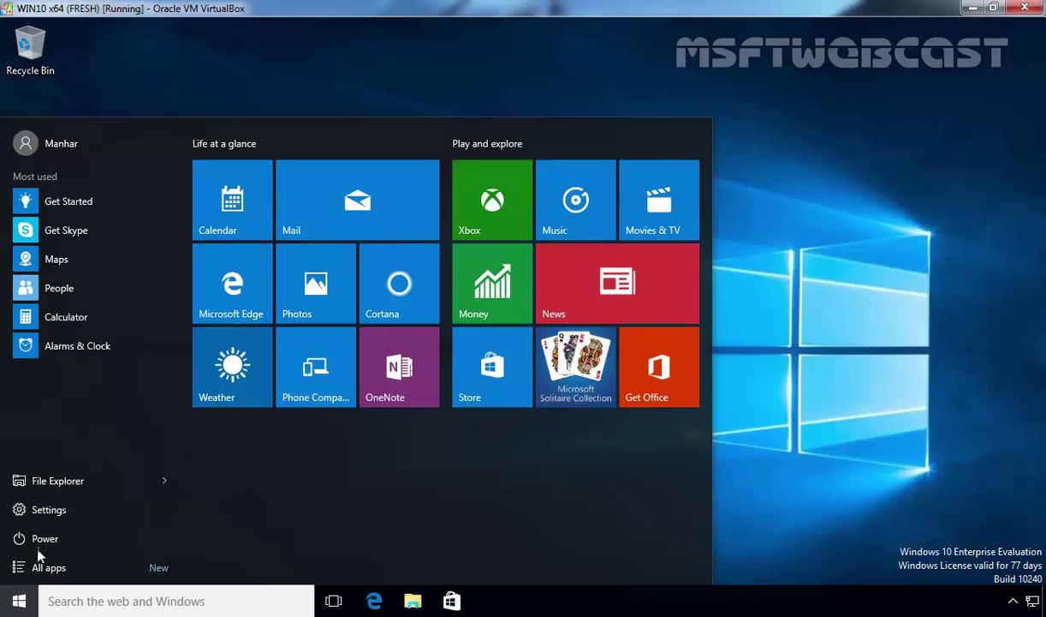
pyautogui.click(36, 517)
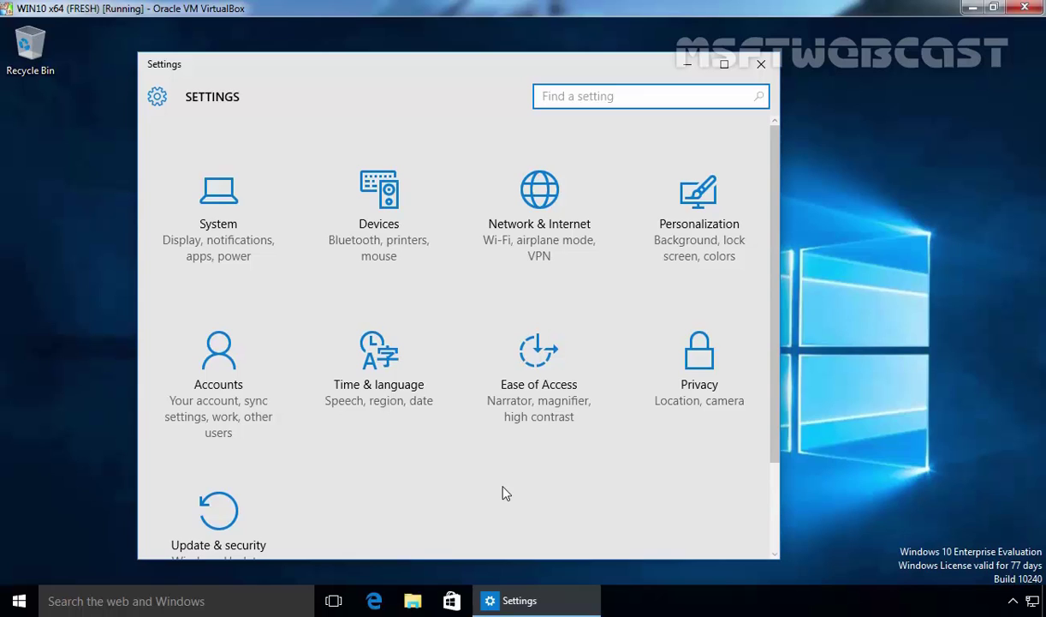
pyautogui.click(760, 63)
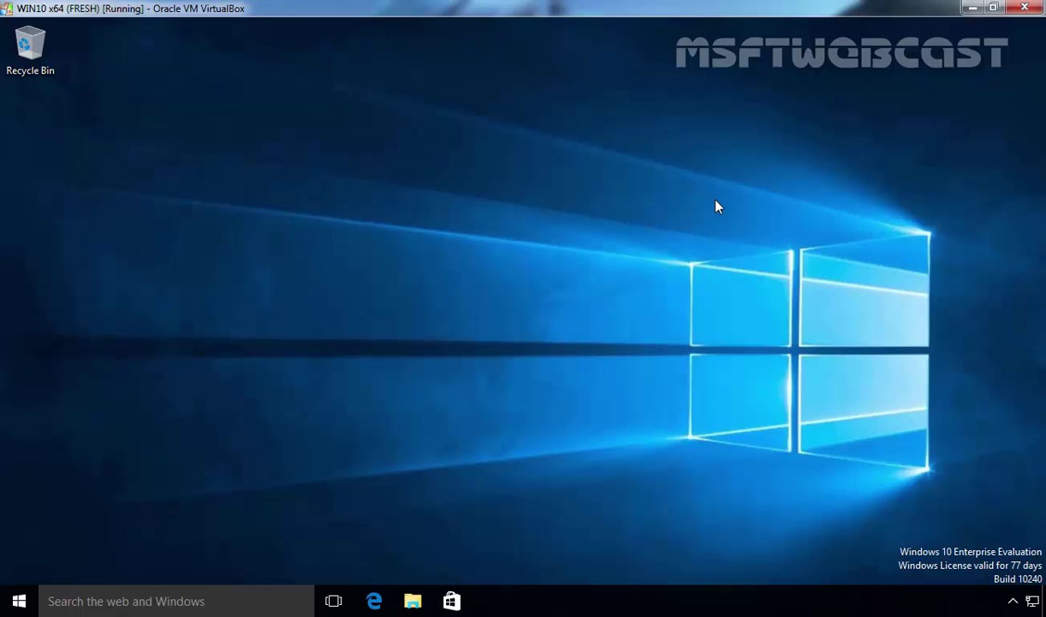
# Launch Registry Editor by running the regedit command.
pyautogui.press('super+r')
pyautogui.write('regedit')
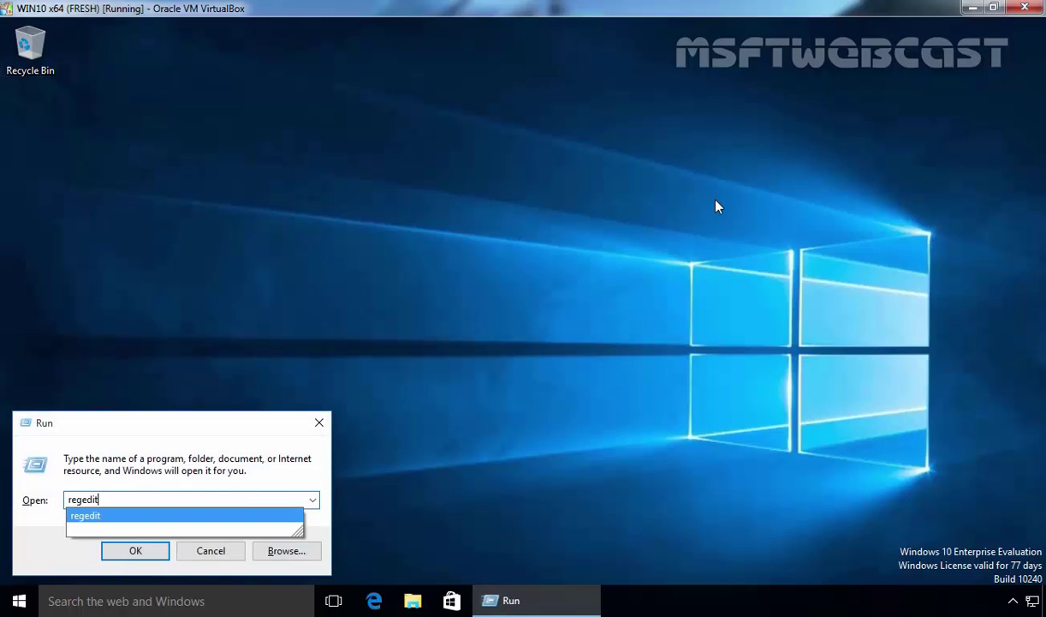
pyautogui.press('Return')
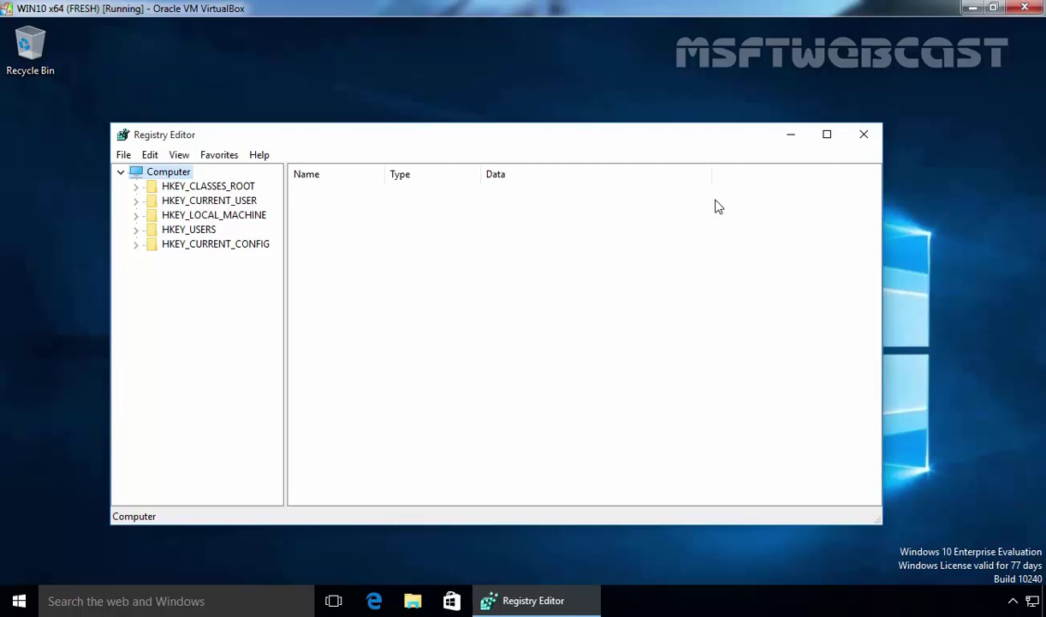
# Expand the SOFTWARE key under HKEY_LOCAL_MACHINE in the registry tree.
pyautogui.press('Down')
pyautogui.press('Down')
pyautogui.press('Right')
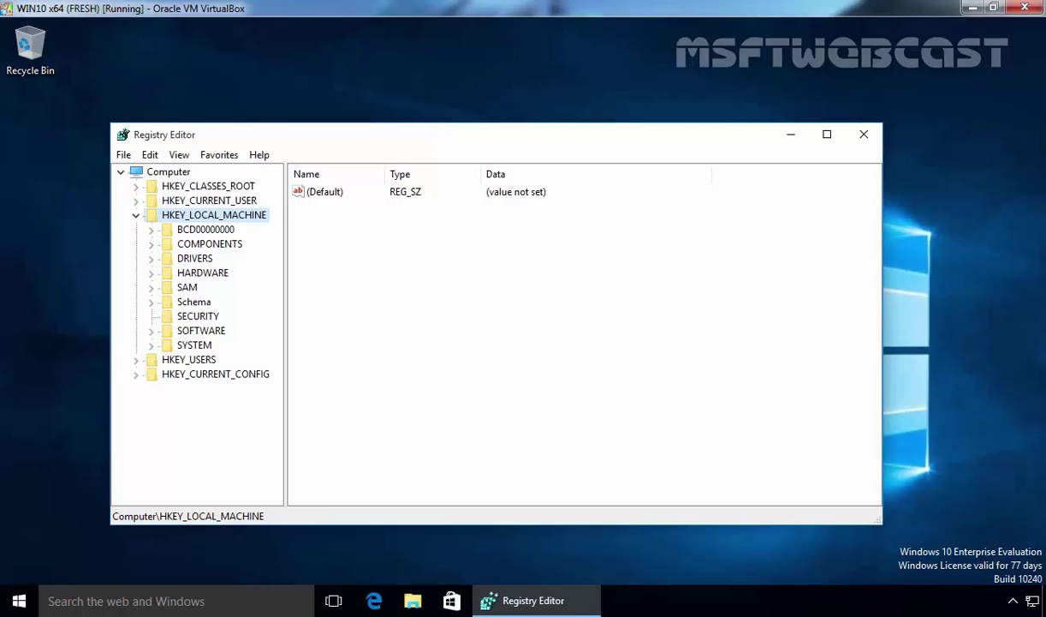
pyautogui.press('Down')
pyautogui.press('Down')
pyautogui.press('Down')
pyautogui.press('Down')
pyautogui.press('Down')
pyautogui.press('Down')
pyautogui.press('Down')
pyautogui.press('Down')
pyautogui.press('Right')
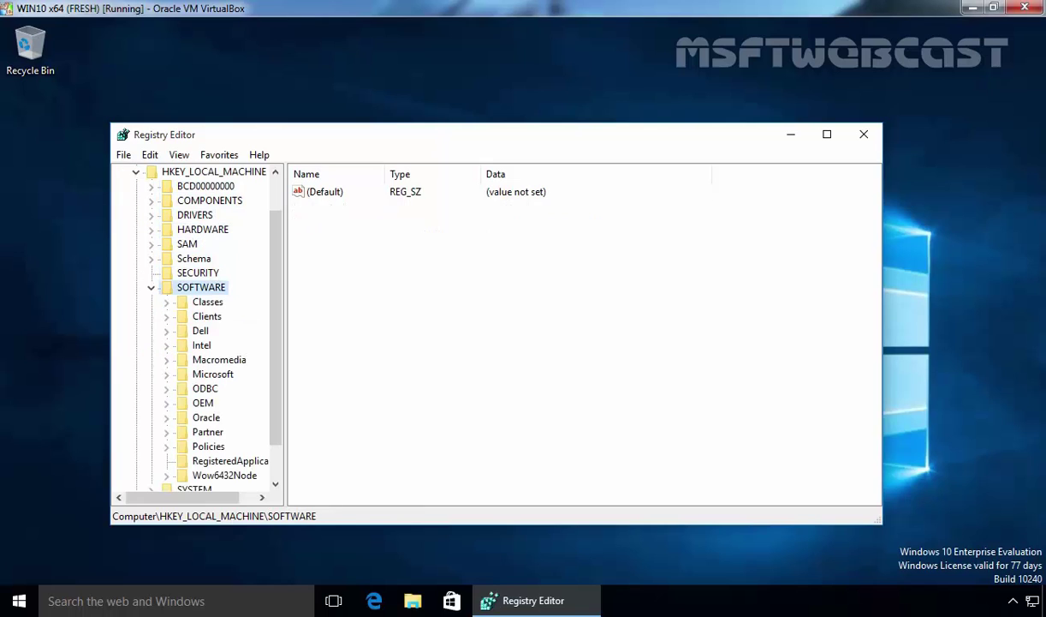
# Expand the Microsoft key inside HKEY_LOCAL_MACHINE\SOFTWARE.
pyautogui.press('Down')
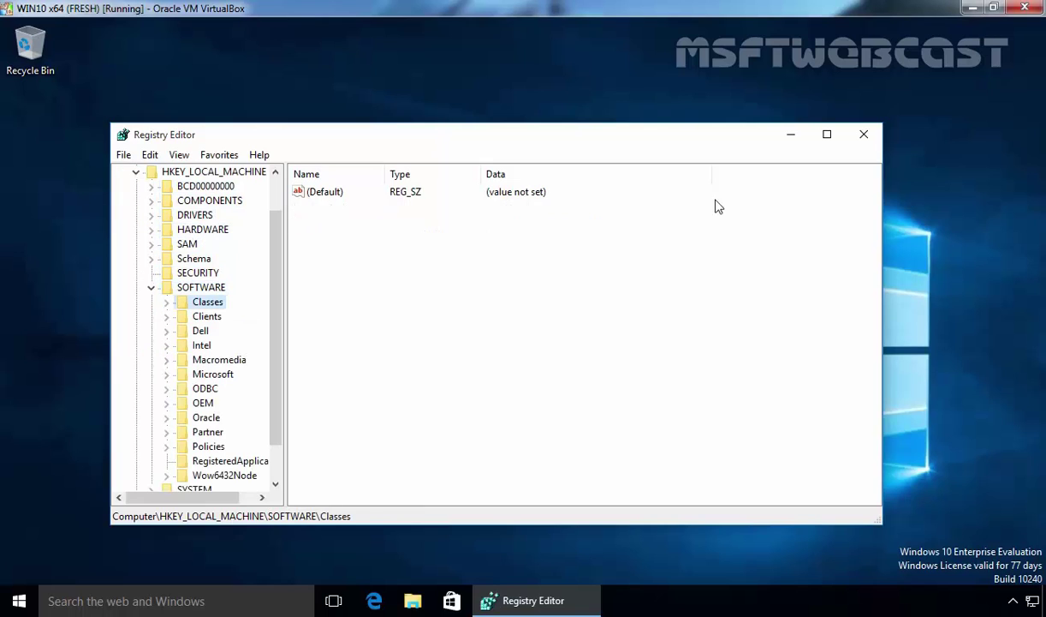
pyautogui.press('Down')
pyautogui.press('Down')
pyautogui.press('Down')
pyautogui.press('Down')
pyautogui.press('Down')
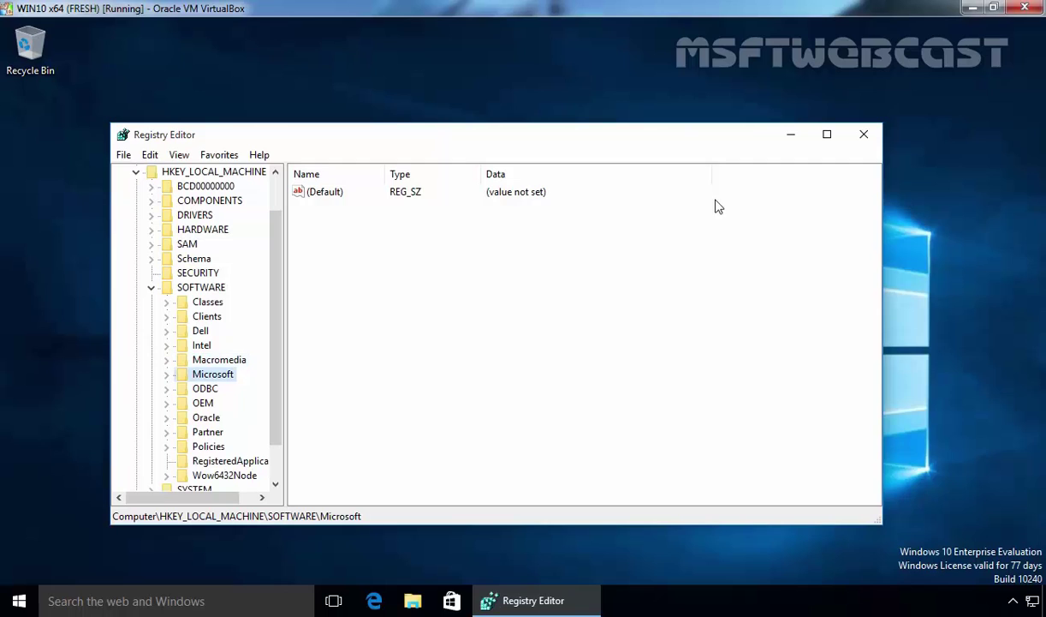
pyautogui.press('Right')
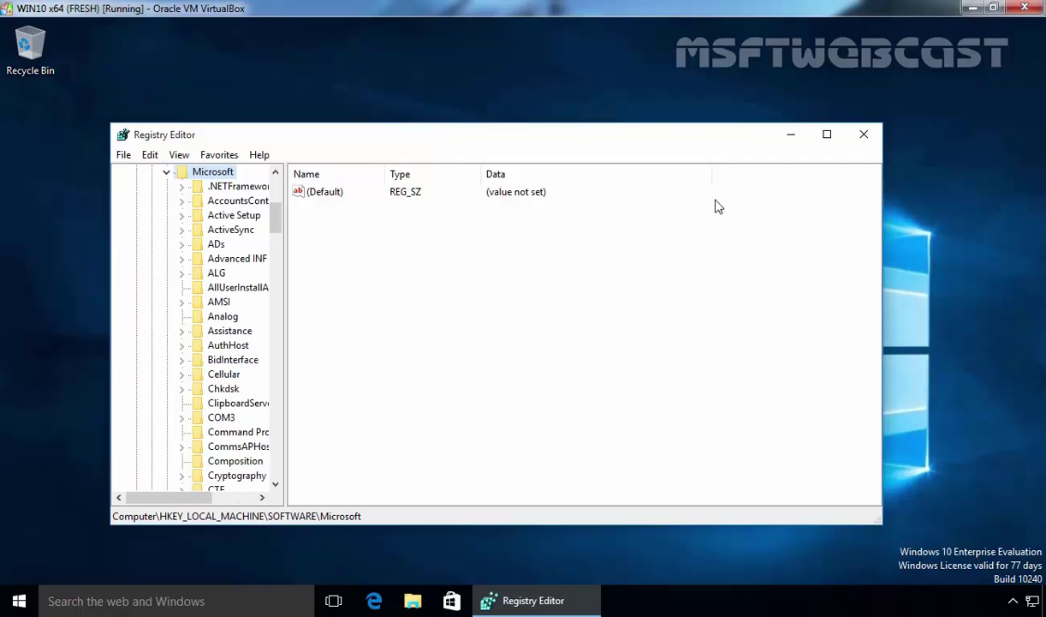
# Find the Windows key under SOFTWARE\Microsoft and expand it.
pyautogui.press('Down')
pyautogui.press('w')
pyautogui.press('Down')
pyautogui.press('Down')
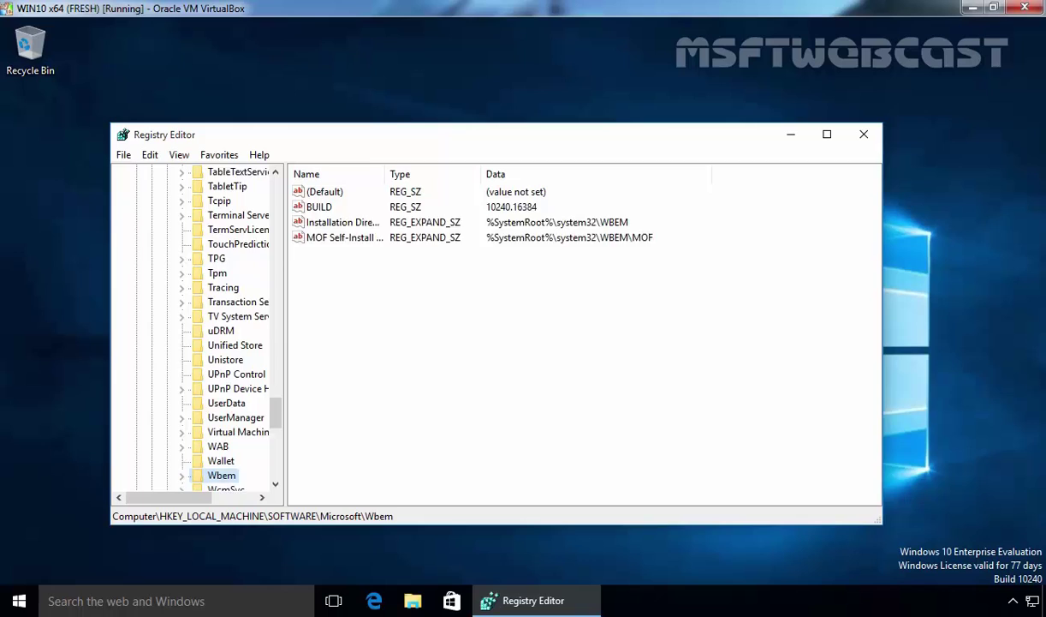
pyautogui.press('Down')
pyautogui.press('Down')
pyautogui.press('Down')
pyautogui.press('Down')
pyautogui.press('Up')
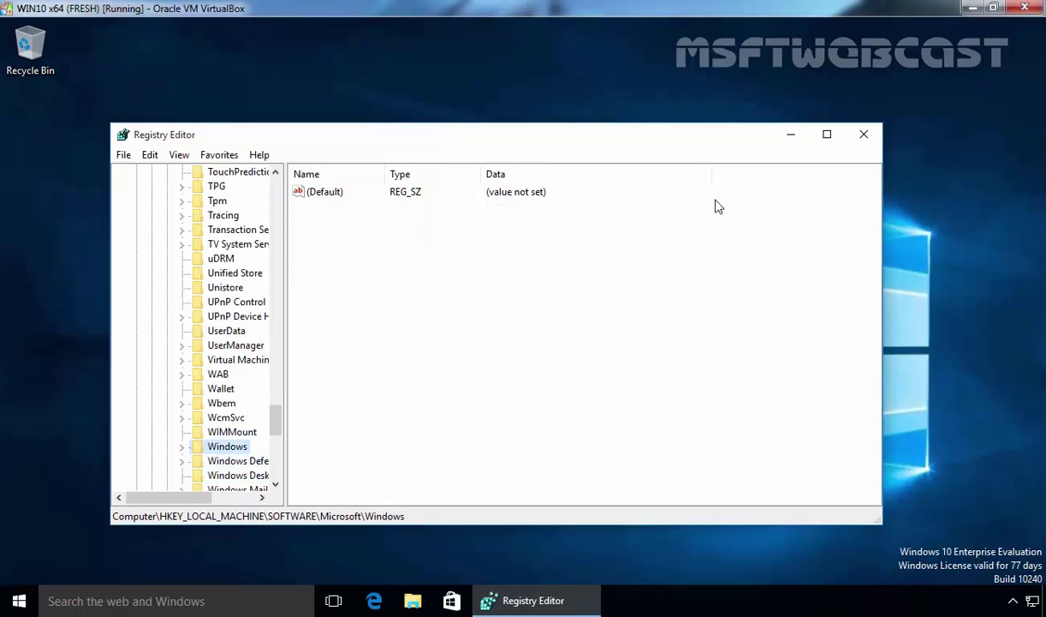
pyautogui.press('Right')
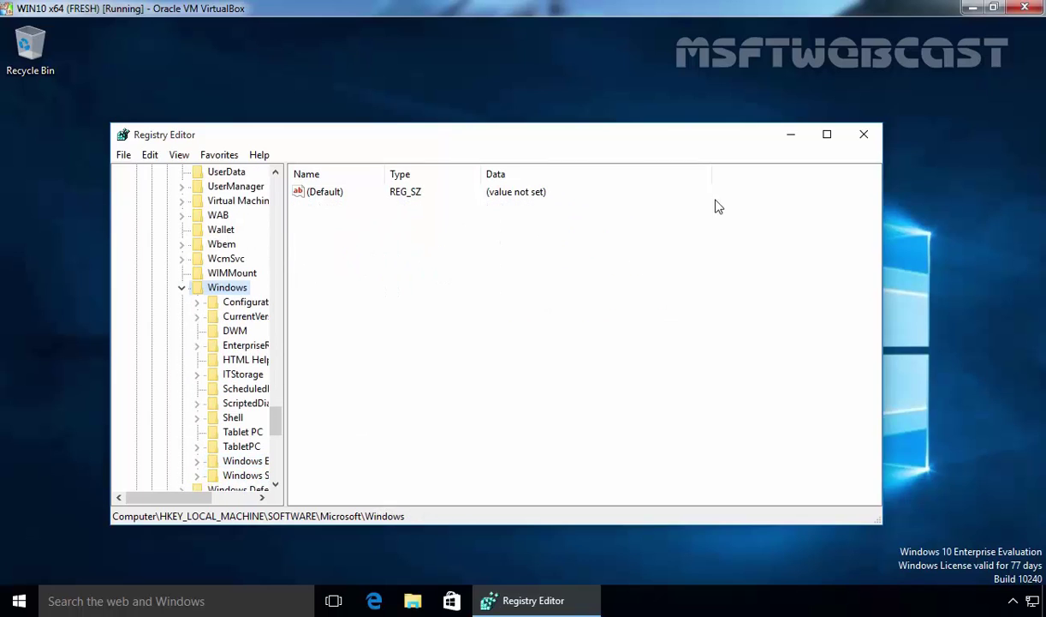
# Maximize Registry Editor, widen the key tree to show full names, and expand the CurrentVersion key under Windows.
pyautogui.press('Down')
pyautogui.press('Down')
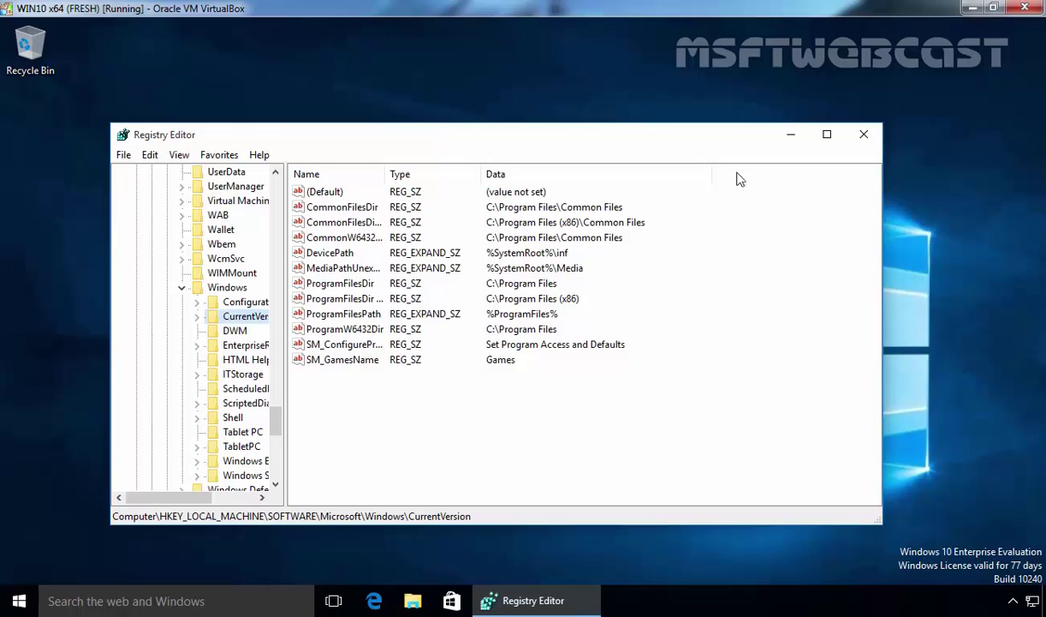
pyautogui.click(828, 134)
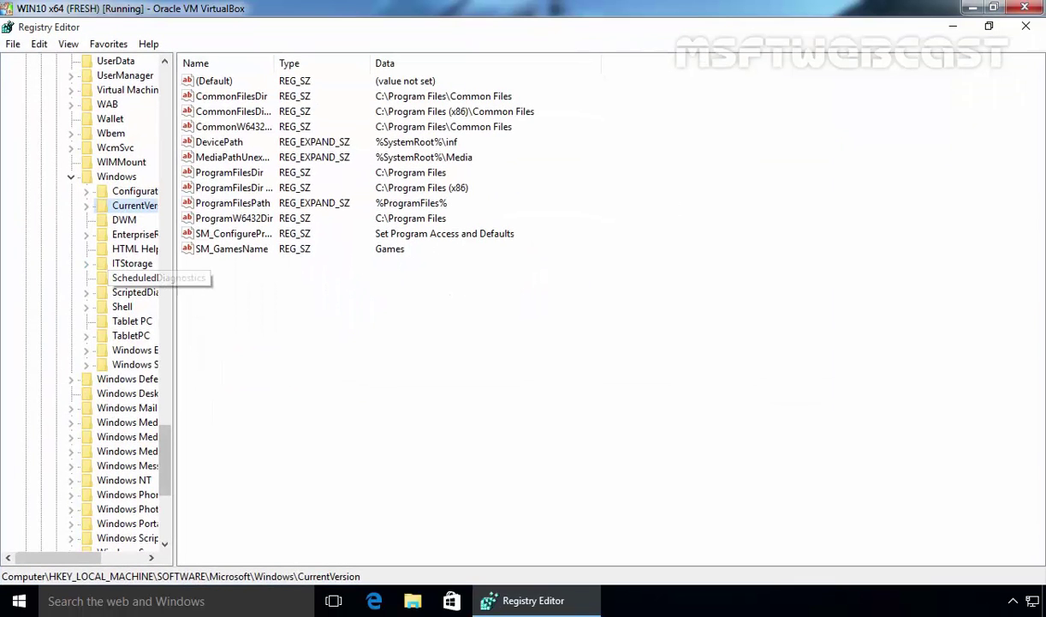
pyautogui.moveTo(171, 274); pyautogui.dragTo(304, 287)
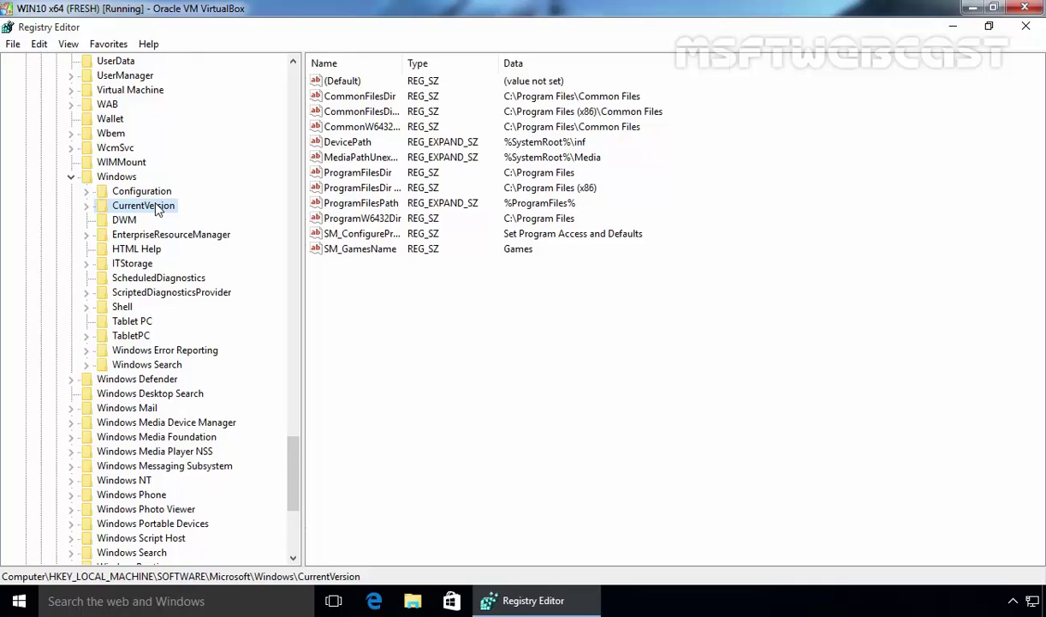
pyautogui.doubleClick(157, 207)
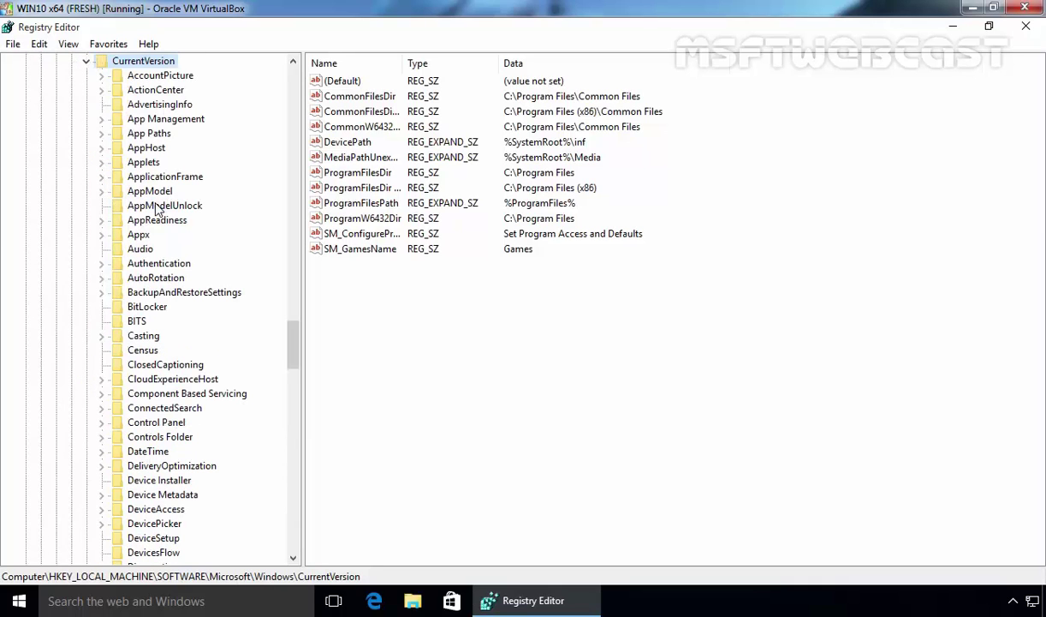
# Locate the Themes key under CurrentVersion and expand it.
pyautogui.moveTo(293, 344); pyautogui.dragTo(313, 468)
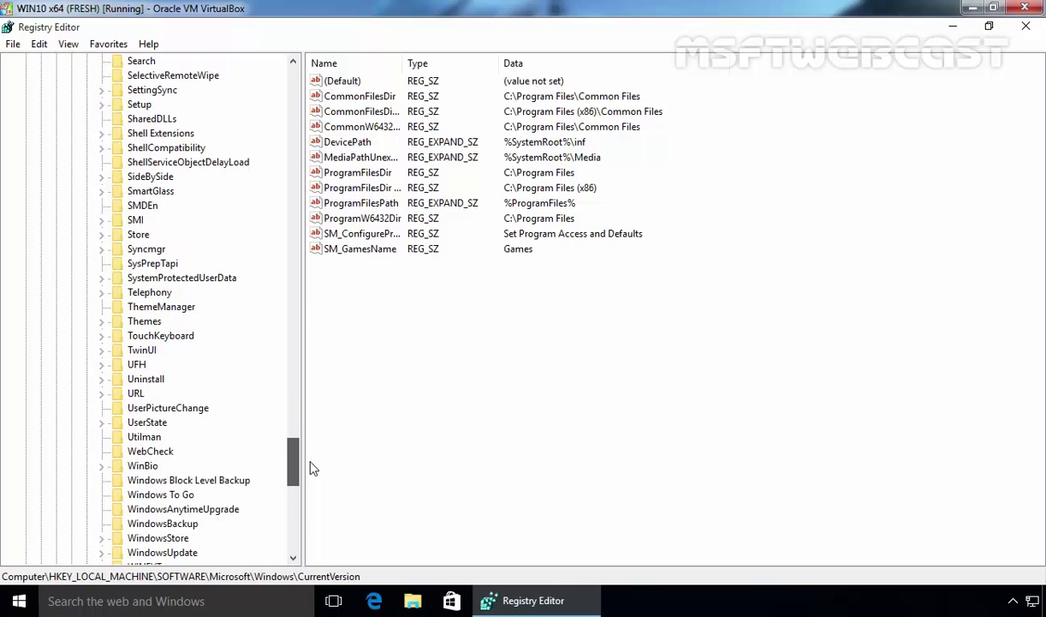
pyautogui.click(142, 323)
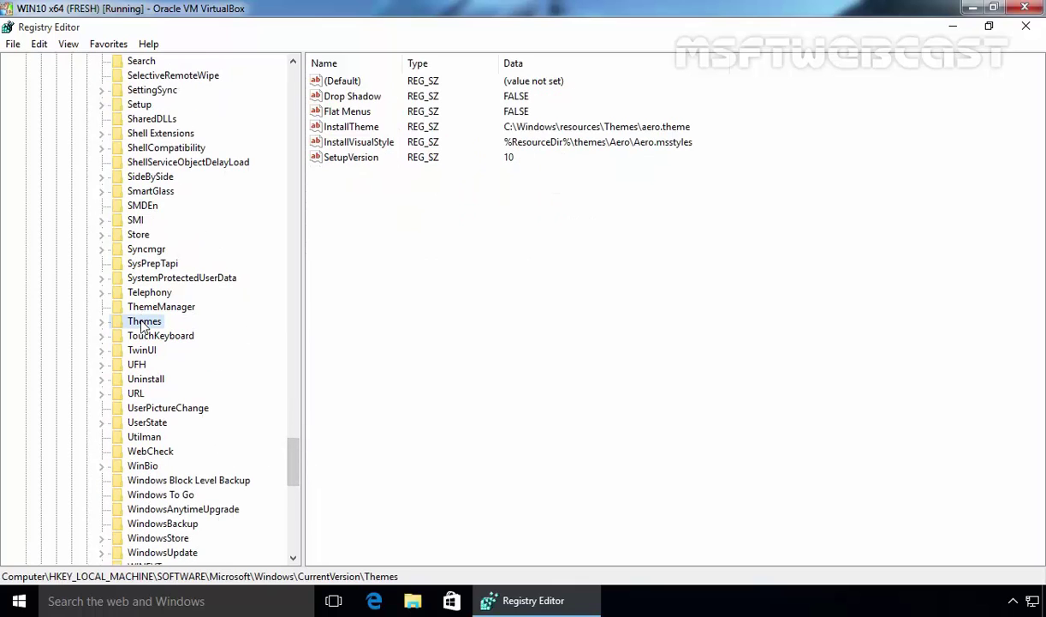
pyautogui.doubleClick(142, 322)
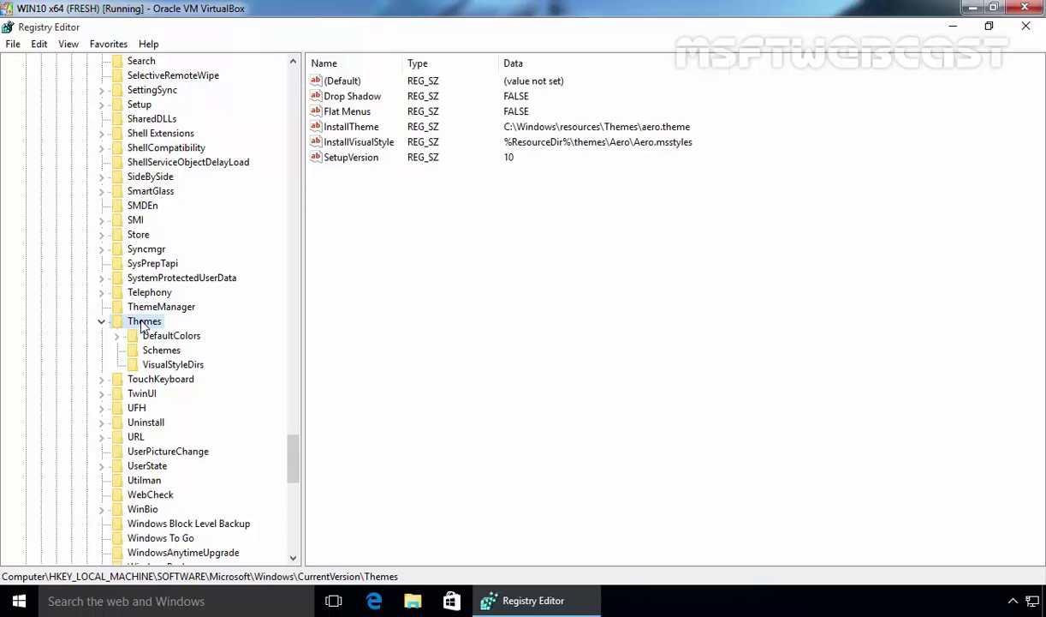
# Create a new key named Personalize under the Themes key.
pyautogui.rightClick(143, 326)
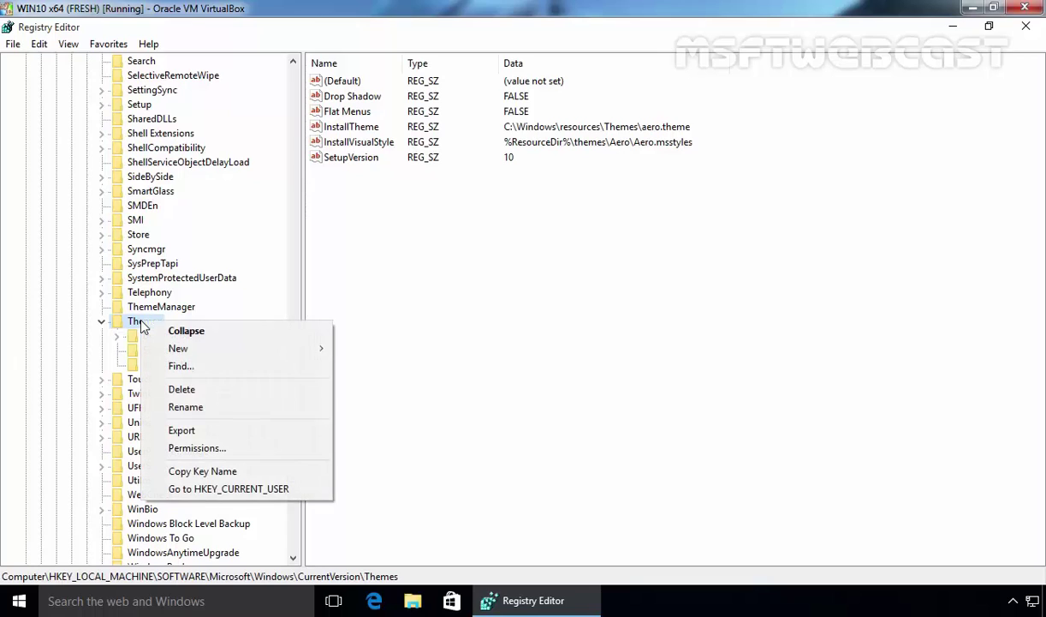
pyautogui.moveTo(141, 350)
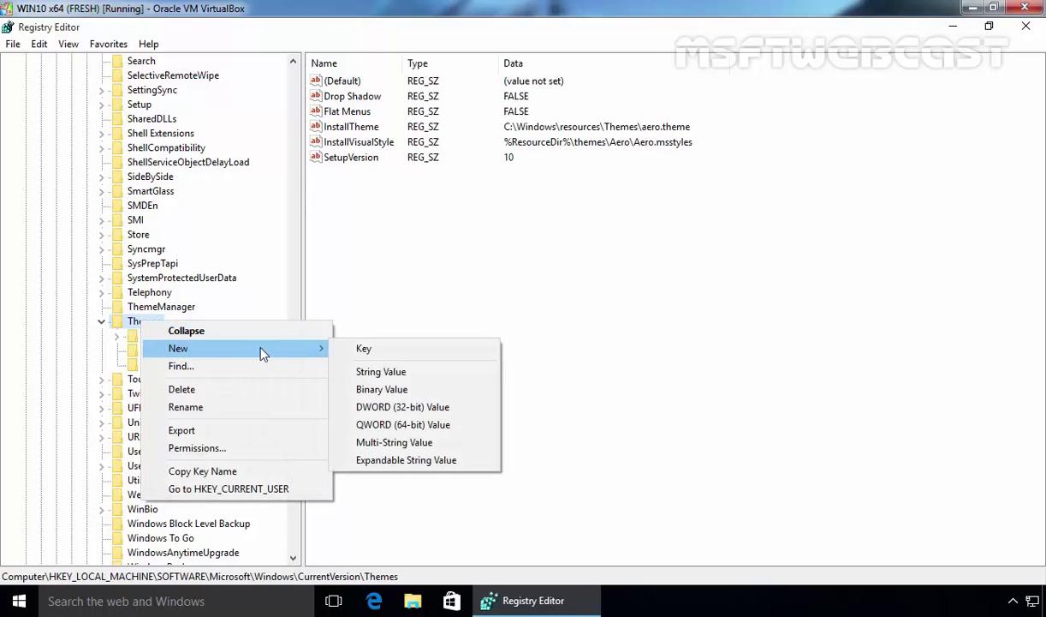
pyautogui.click(359, 349)
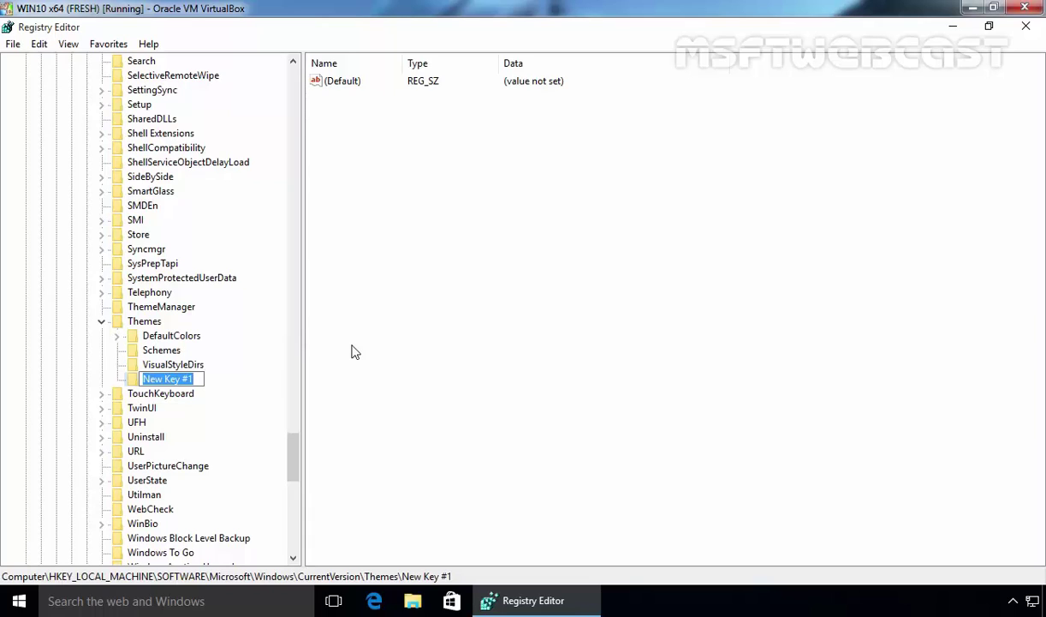
pyautogui.write('Personalize')
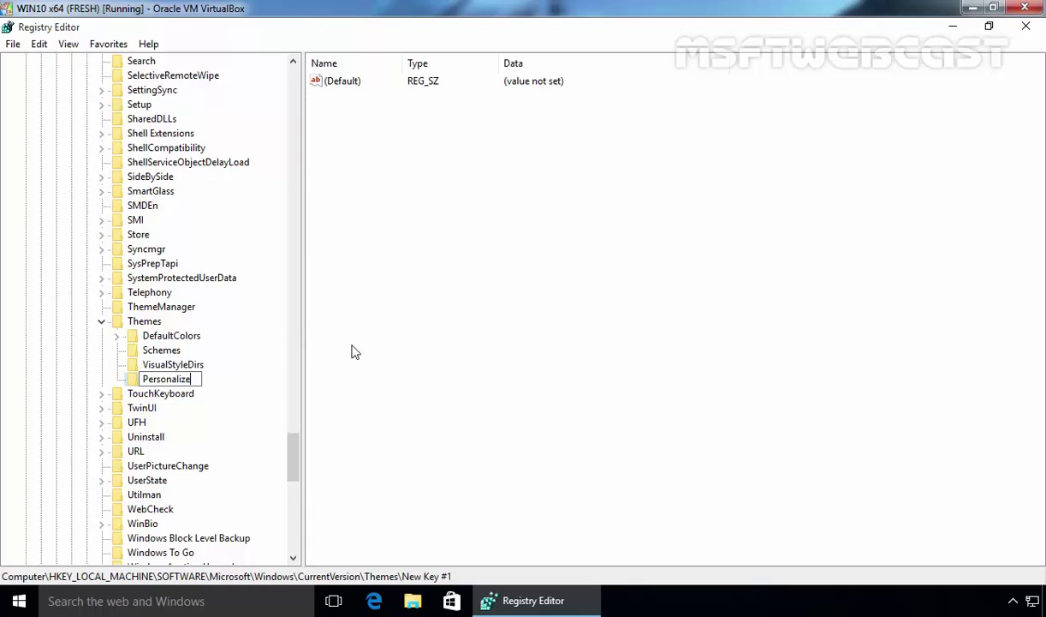
pyautogui.press('Return')
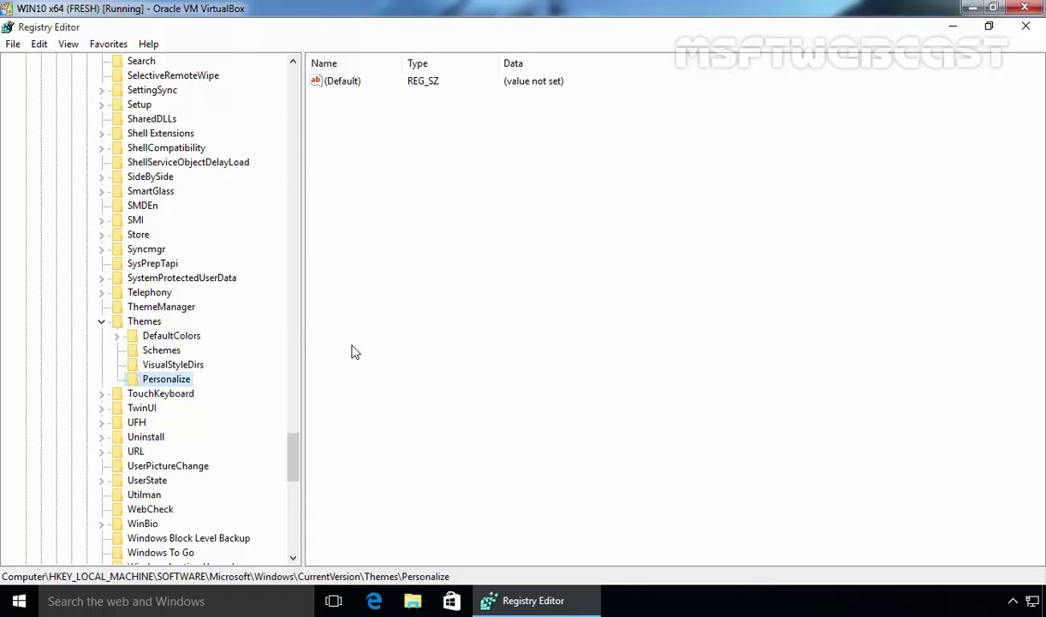
# Add a DWORD (32-bit) value named AppsUseLightTheme to the Personalize key and fit the name column to its full name.
pyautogui.rightClick(153, 383)
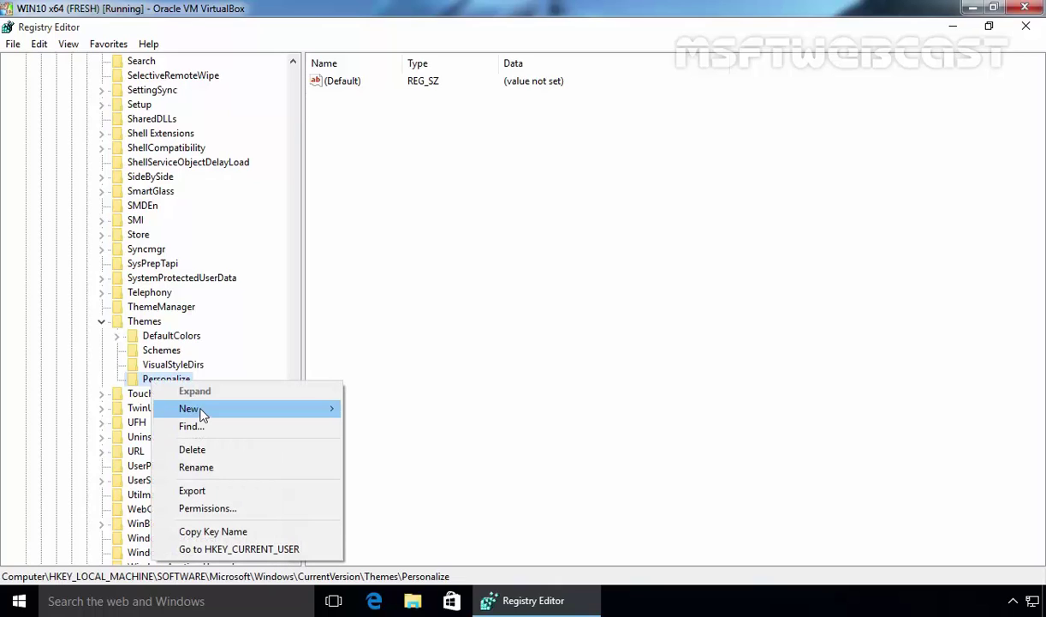
pyautogui.moveTo(200, 414)
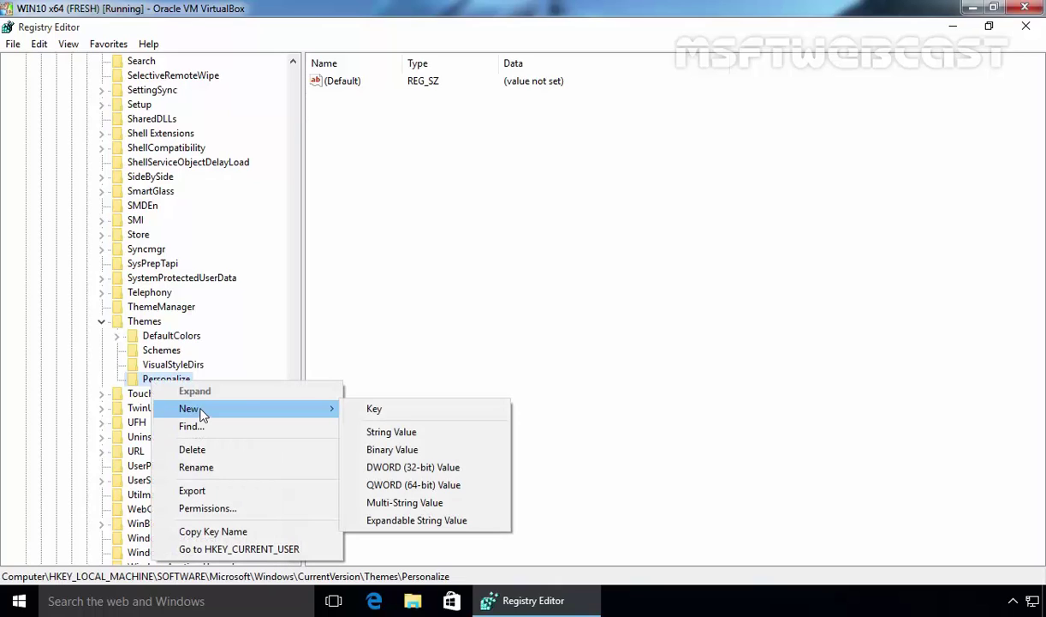
pyautogui.click(402, 467)
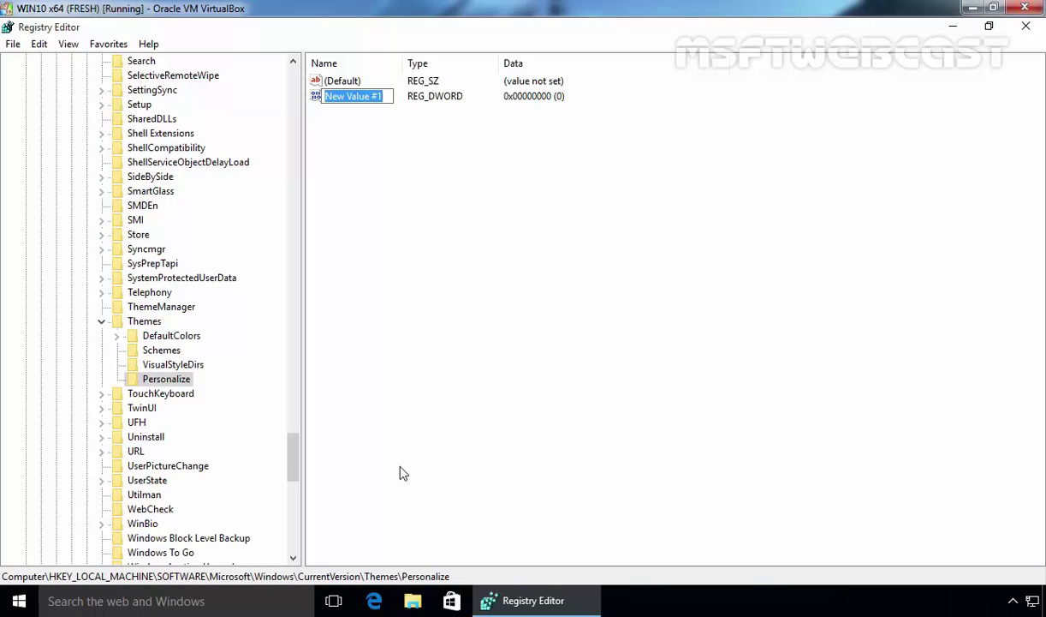
pyautogui.write('AppsUse')
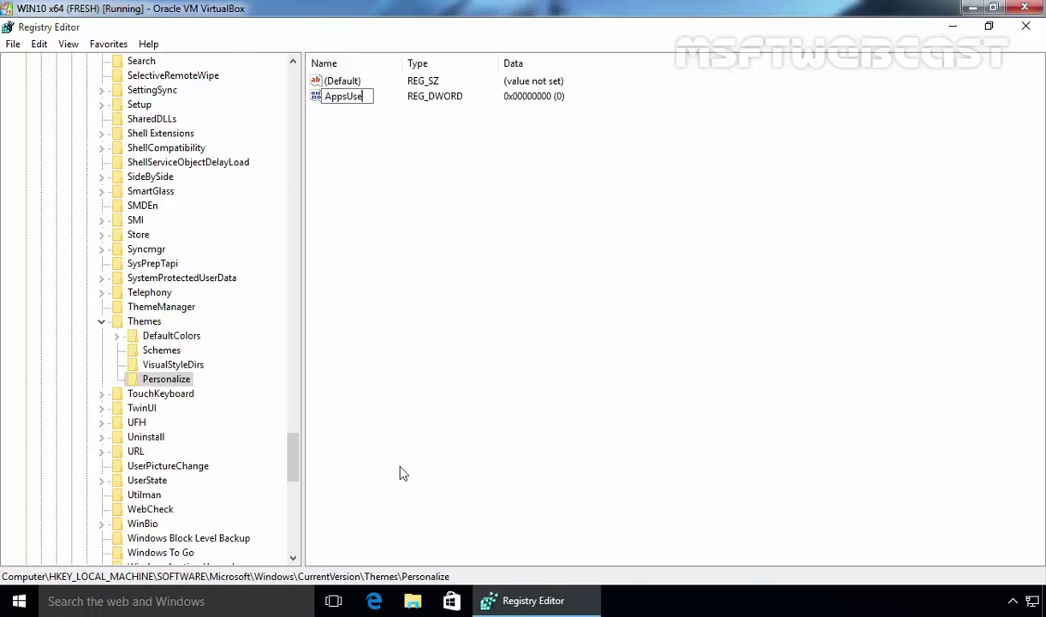
pyautogui.write('LightTheme')
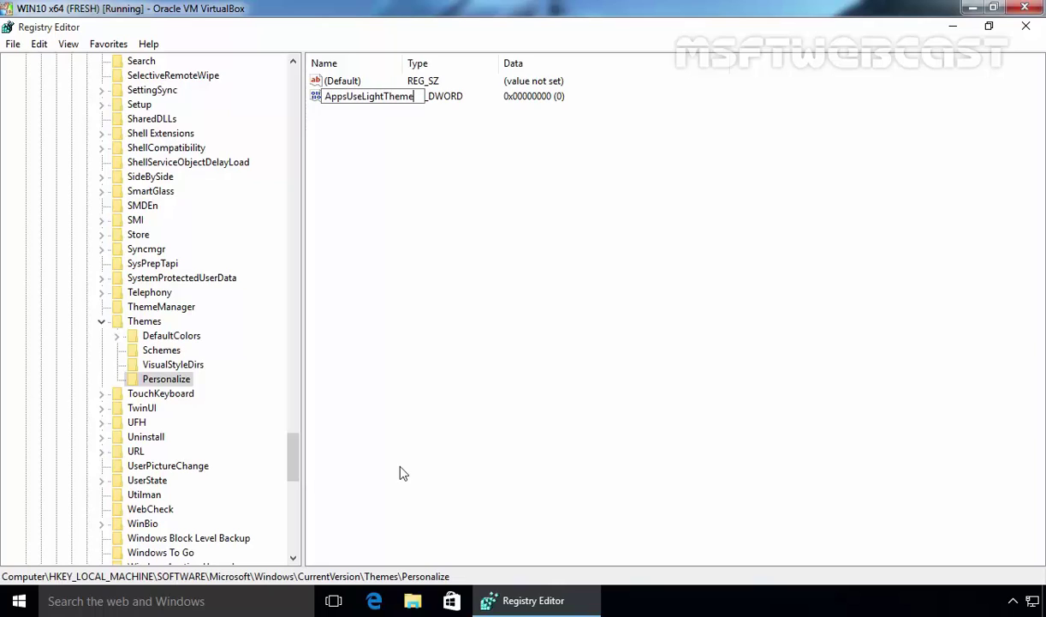
pyautogui.press('Return')
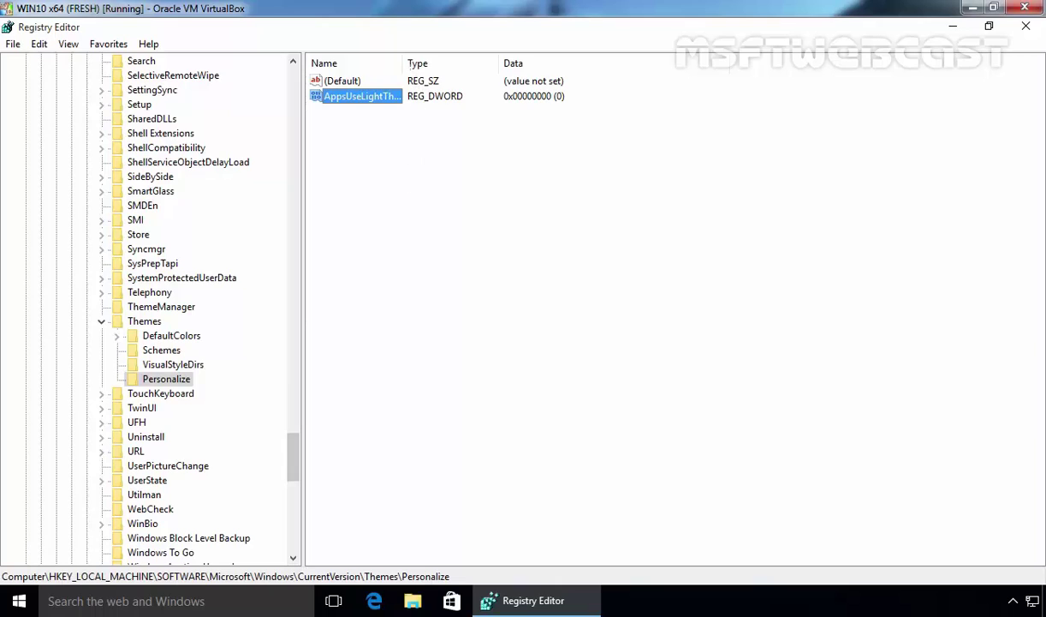
pyautogui.doubleClick(402, 64)
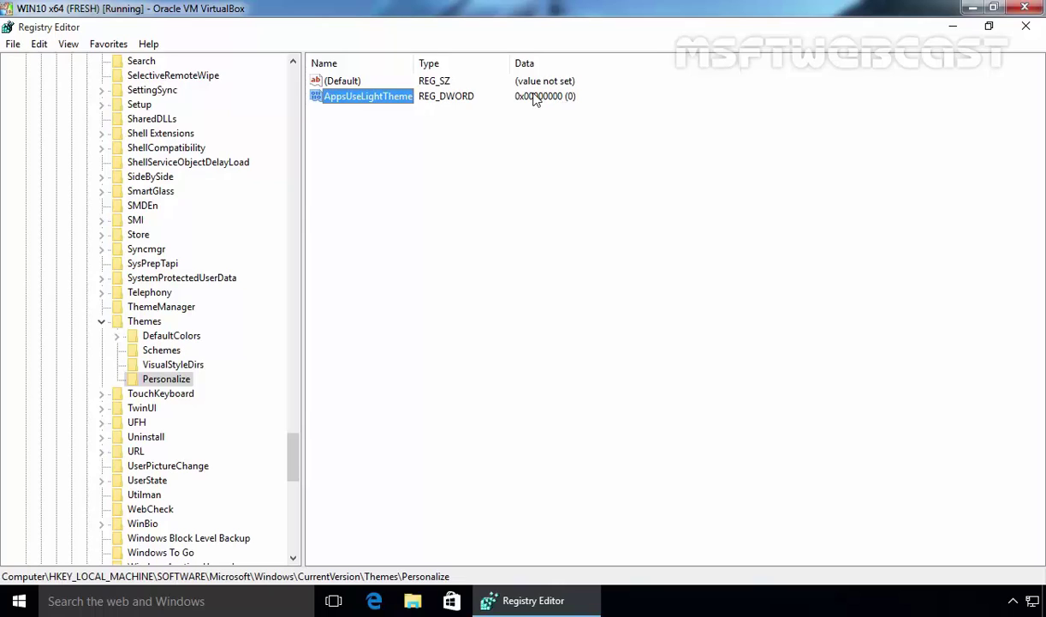
# Collapse the registry tree from Themes up through HKEY_LOCAL_MACHINE and select the Computer root.
pyautogui.click(144, 320)
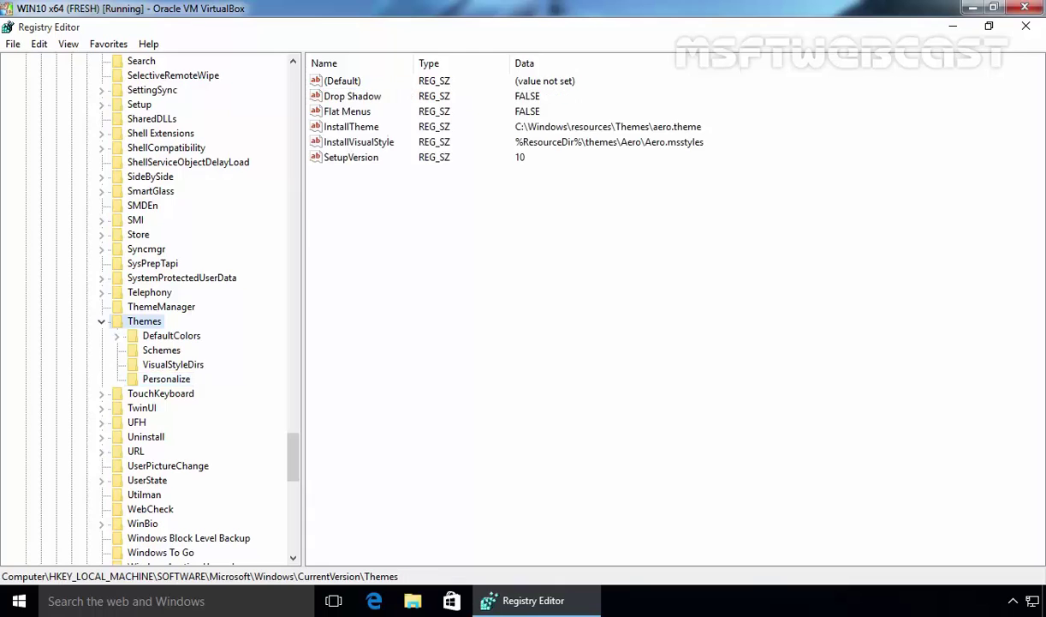
pyautogui.press('Left')
pyautogui.press('Left')
pyautogui.press('Left')
pyautogui.press('Left')
pyautogui.press('Left')
pyautogui.press('Left')
pyautogui.press('Left')
pyautogui.press('Left')
pyautogui.press('Left')
pyautogui.press('Left')
pyautogui.press('Left')
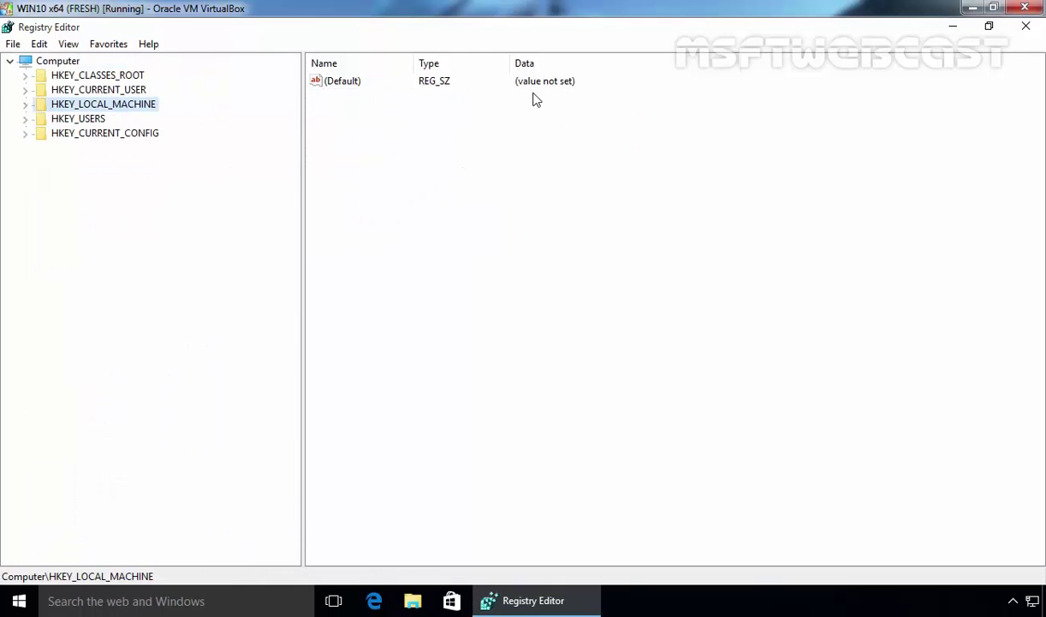
pyautogui.press('Left')
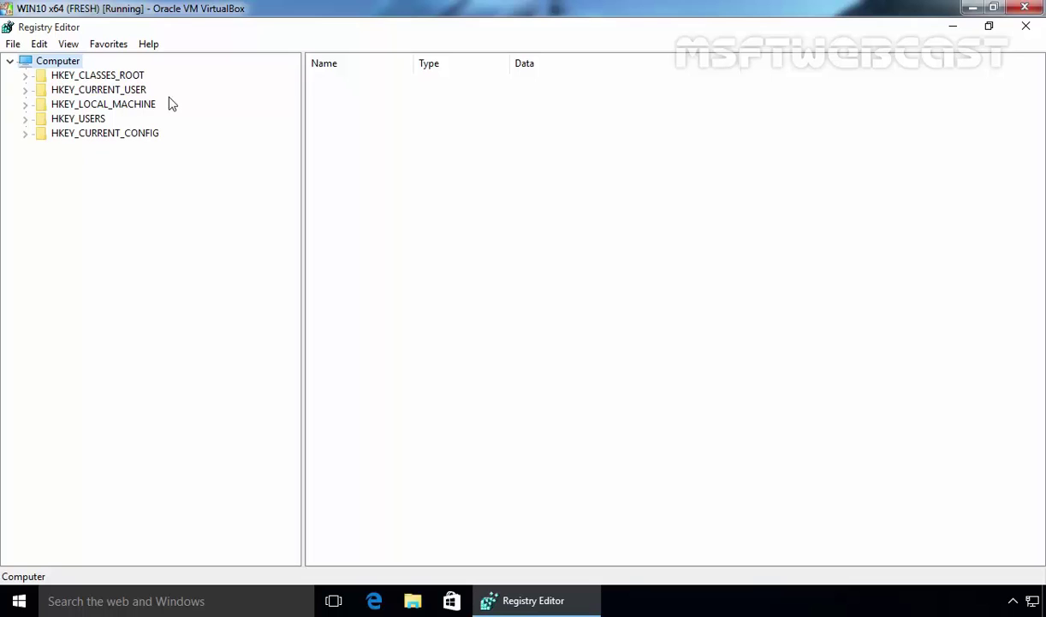
# Expand HKEY_CURRENT_USER\SOFTWARE\Microsoft\Windows\CurrentVersion\Themes and select its Personalize key.
pyautogui.doubleClick(98, 91)
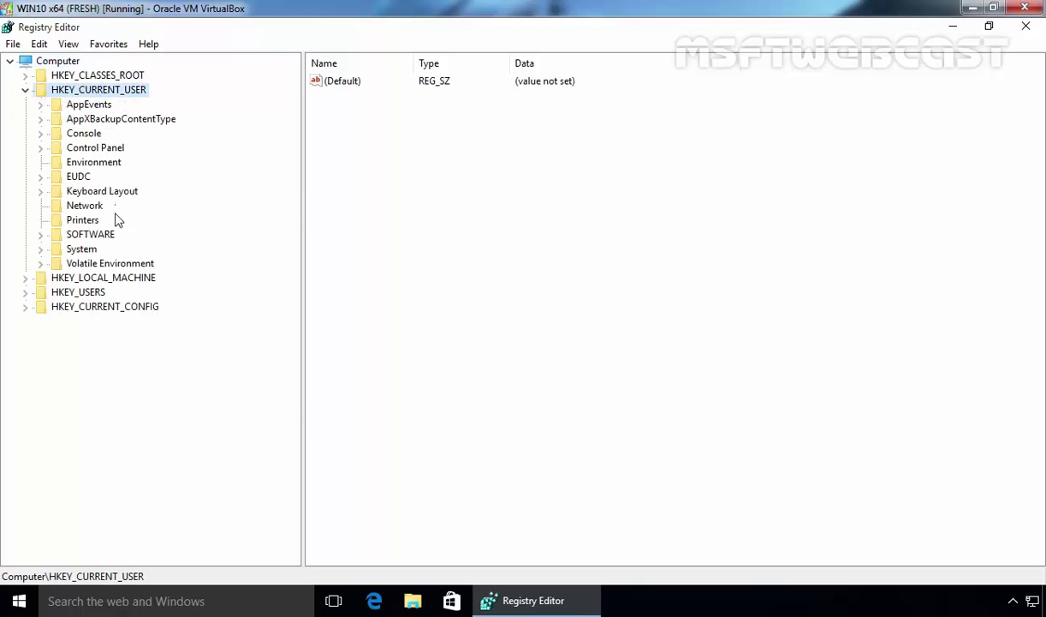
pyautogui.doubleClick(102, 237)
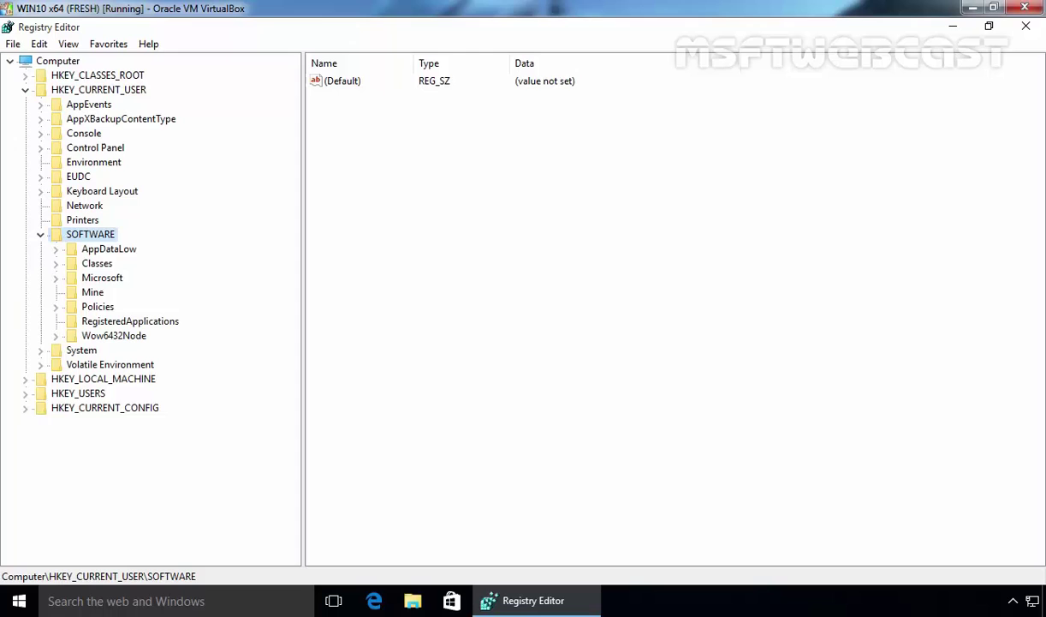
pyautogui.doubleClick(109, 281)
pyautogui.scroll(-5, 164, 311)
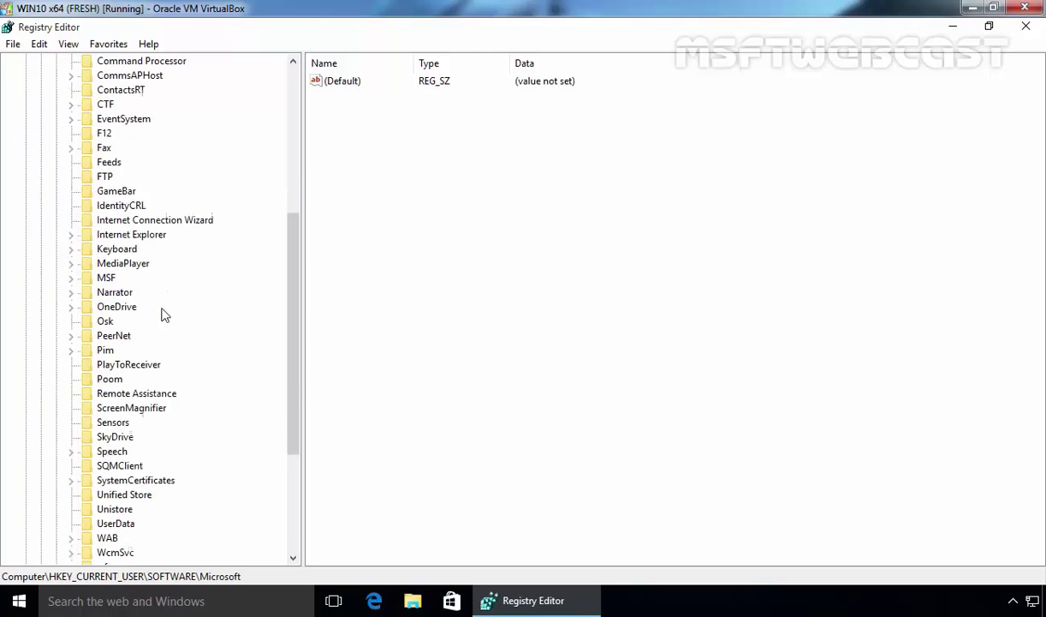
pyautogui.doubleClick(126, 409)
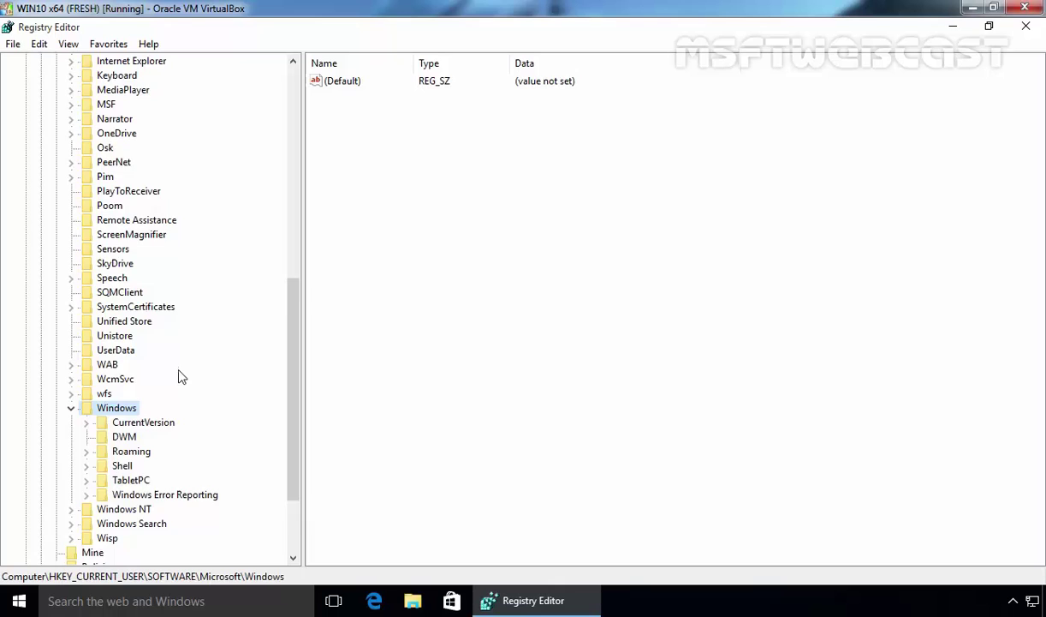
pyautogui.scroll(-2, 182, 374)
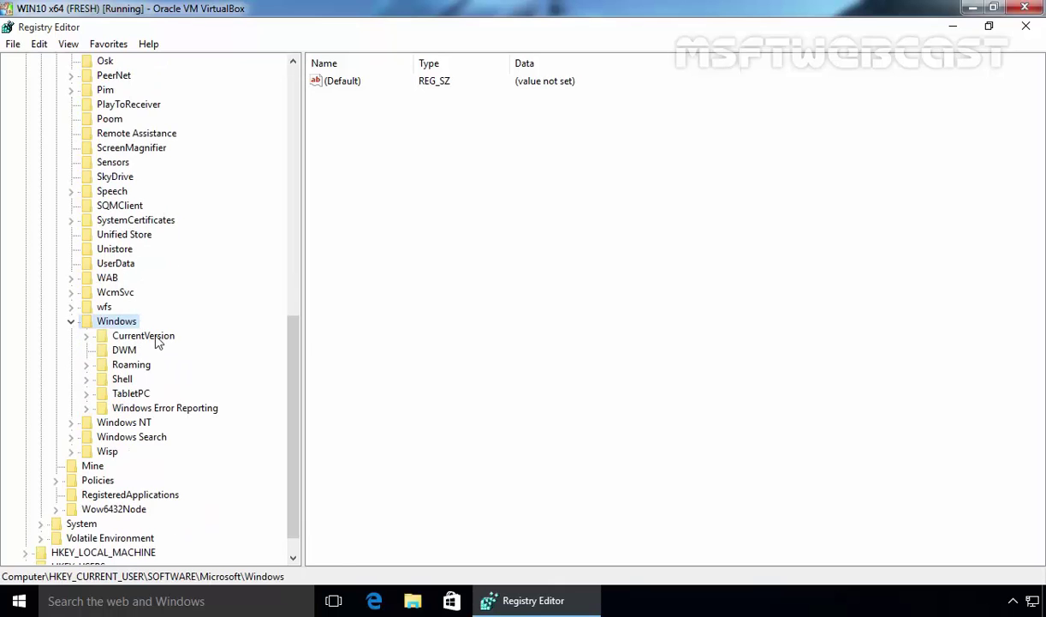
pyautogui.doubleClick(156, 339)
pyautogui.scroll(-5, 156, 340)
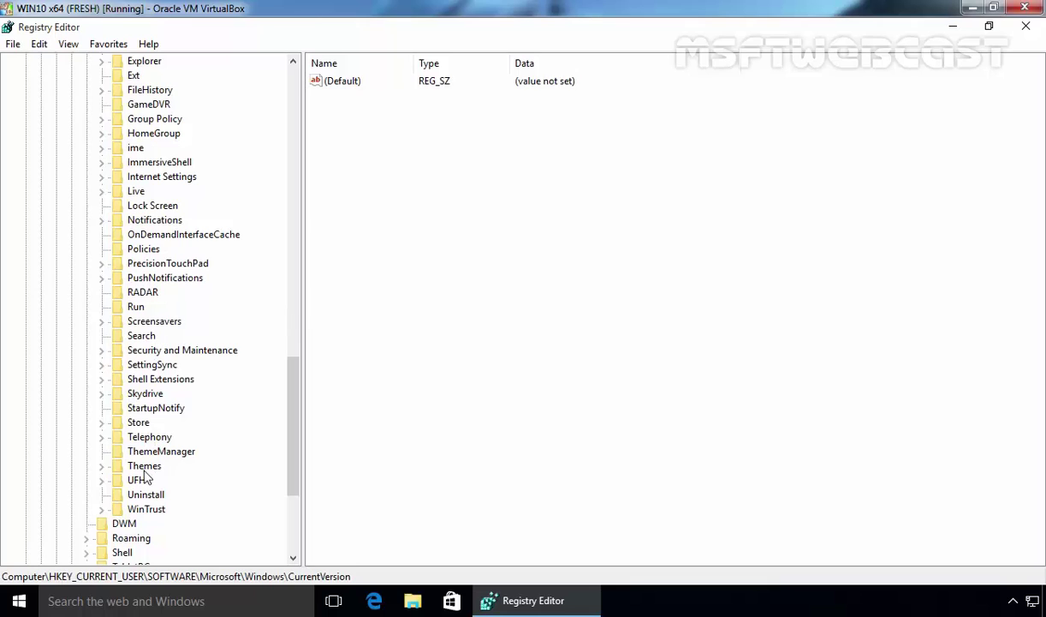
pyautogui.doubleClick(143, 465)
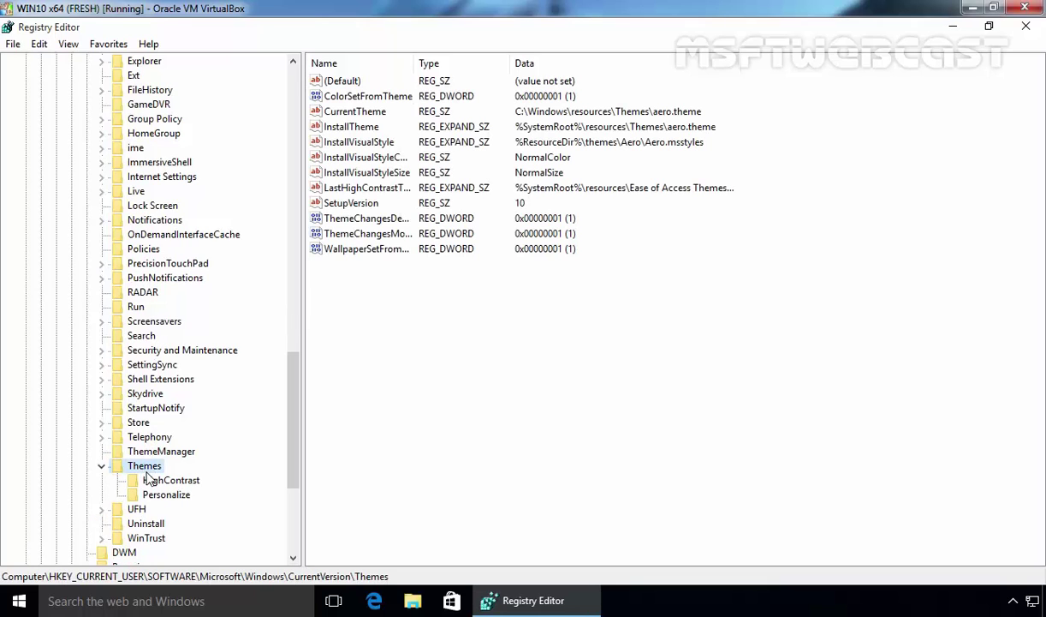
pyautogui.click(161, 495)
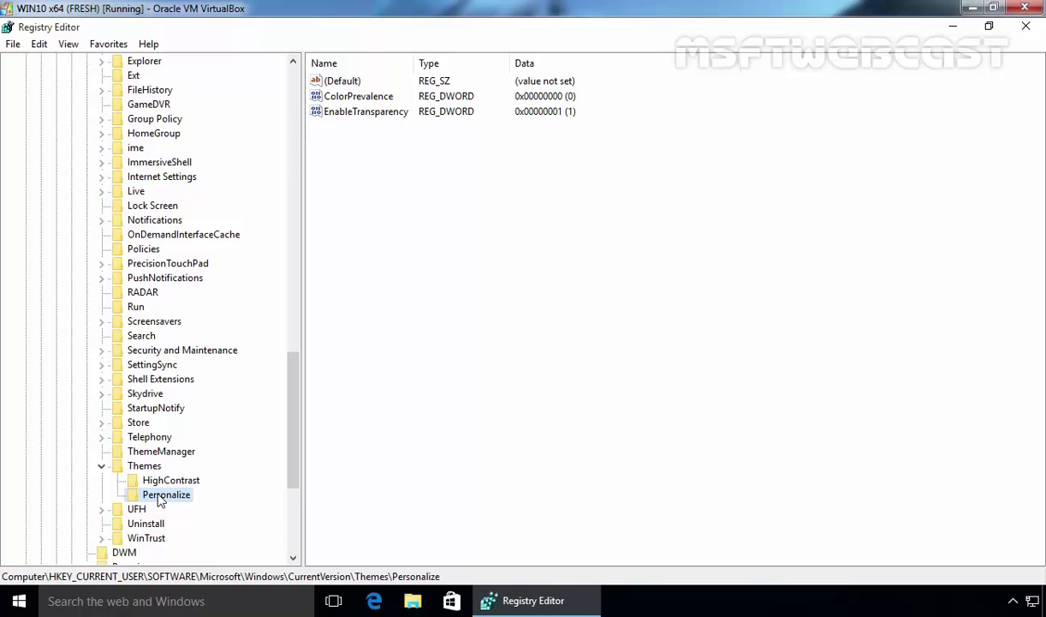
# Add a DWORD (32-bit) value named AppsUseLightTheme to the Personalize key under HKEY_CURRENT_USER.
pyautogui.rightClick(160, 496)
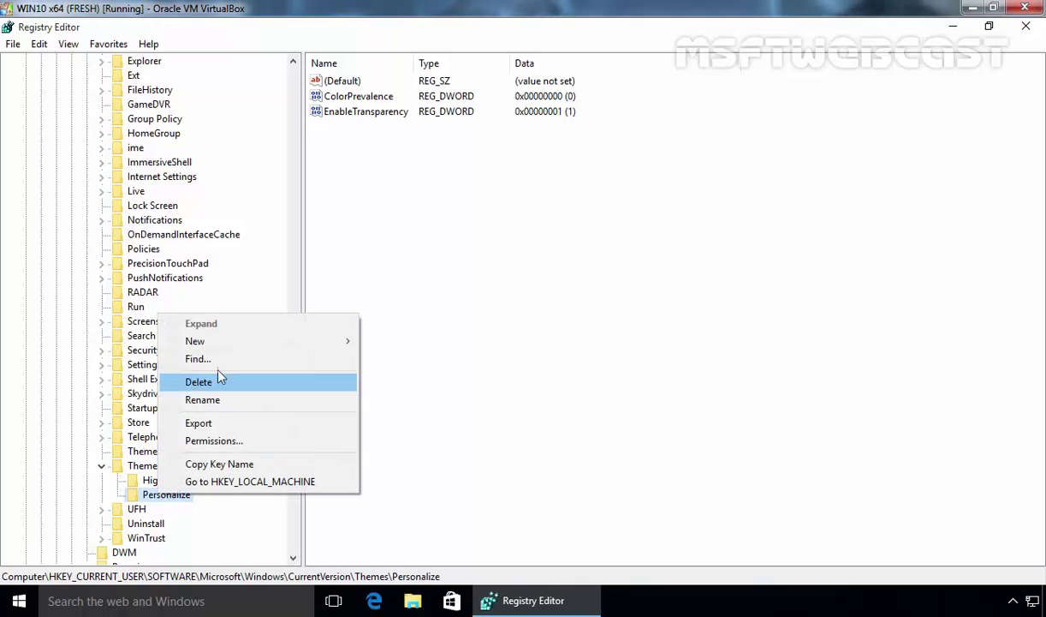
pyautogui.moveTo(207, 345)
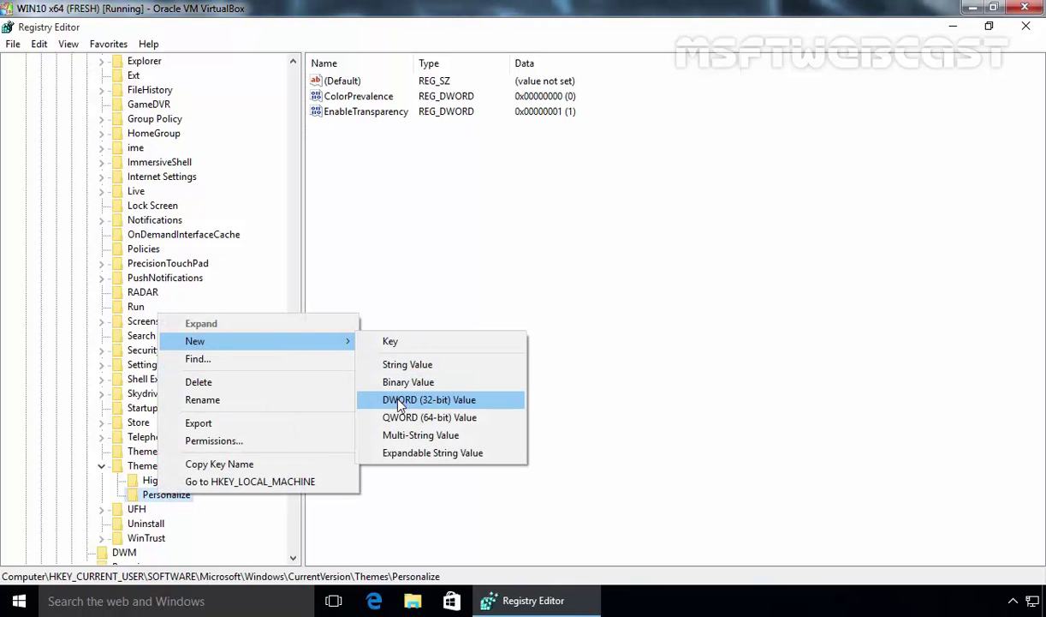
pyautogui.click(399, 402)
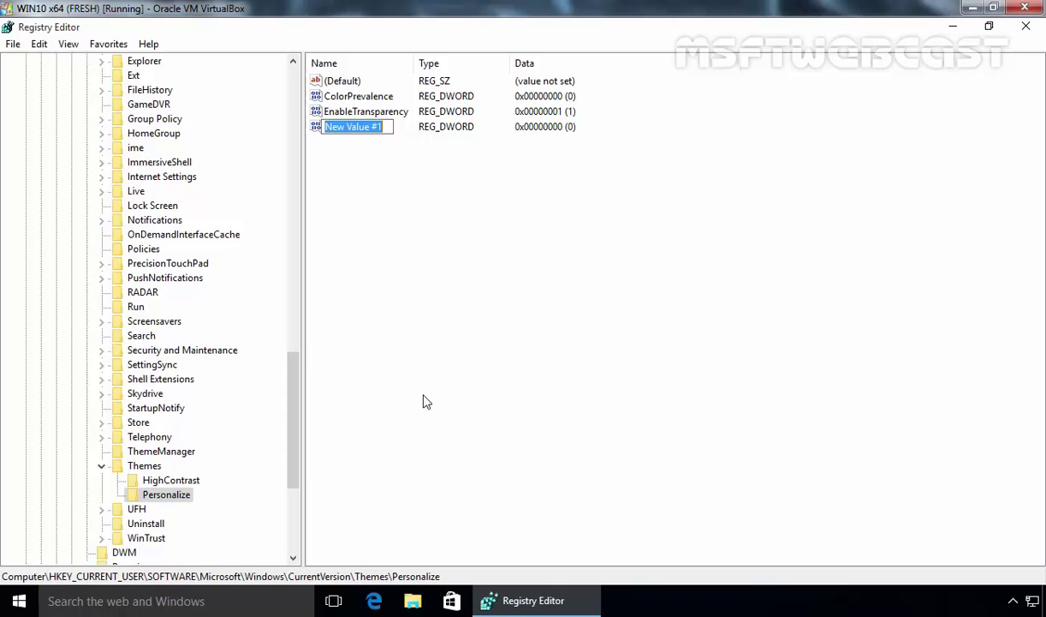
pyautogui.write('AppsUseLightTheme')
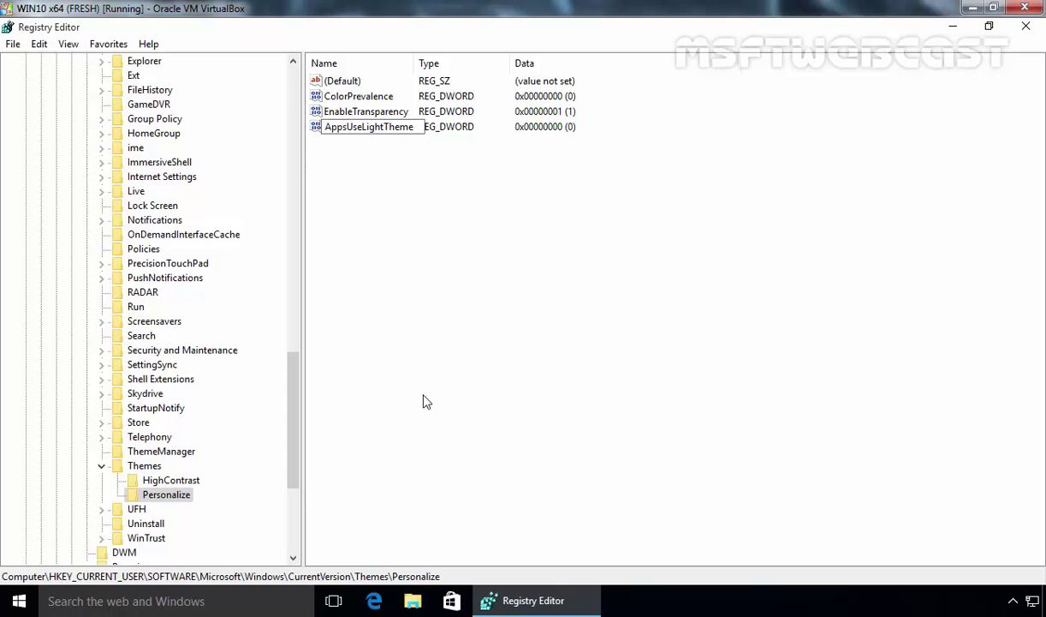
pyautogui.press('Return')
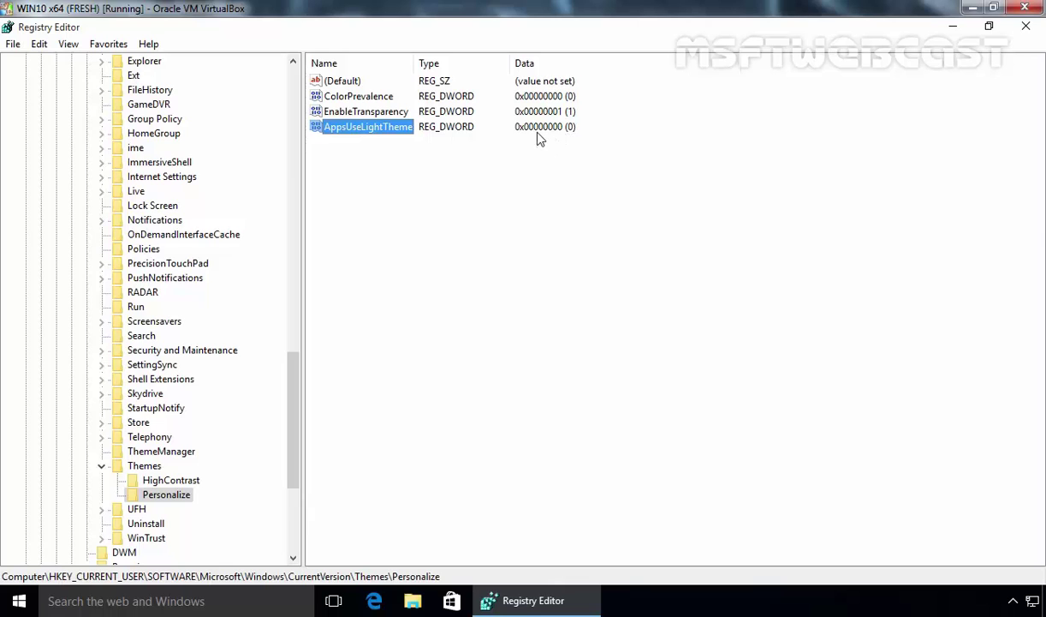
# Close the Registry Editor and sign out of the current Windows account.
pyautogui.click(1027, 28)
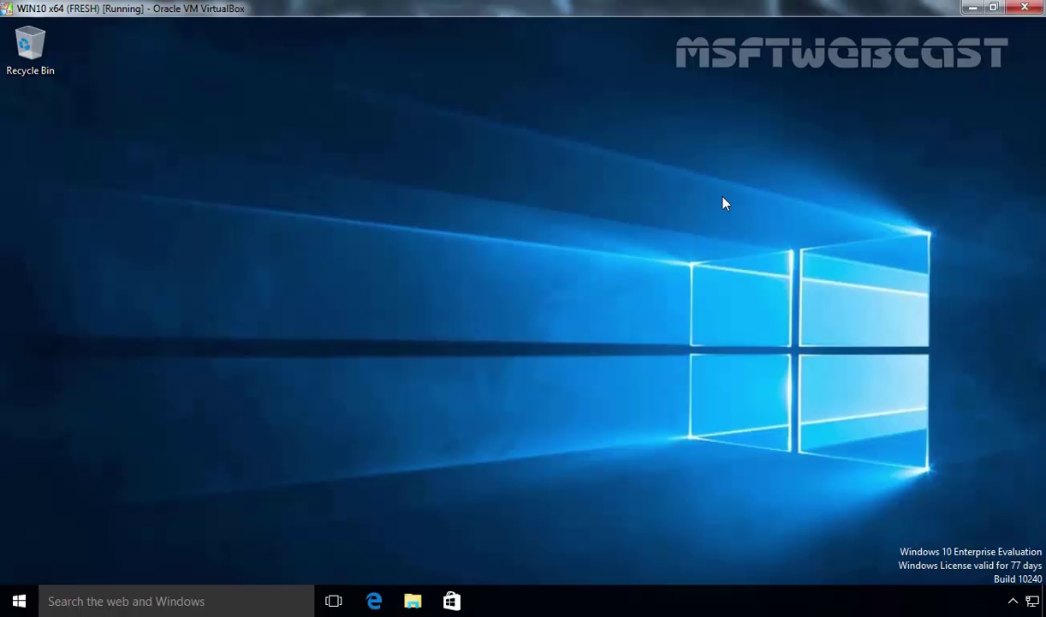
pyautogui.click(18, 600)
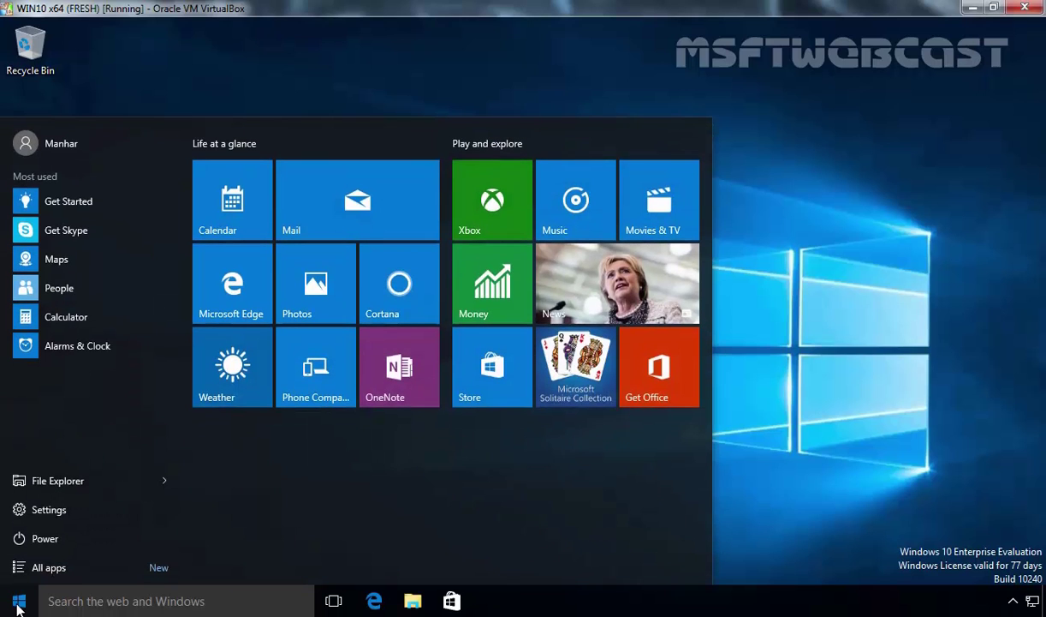
pyautogui.click(105, 152)
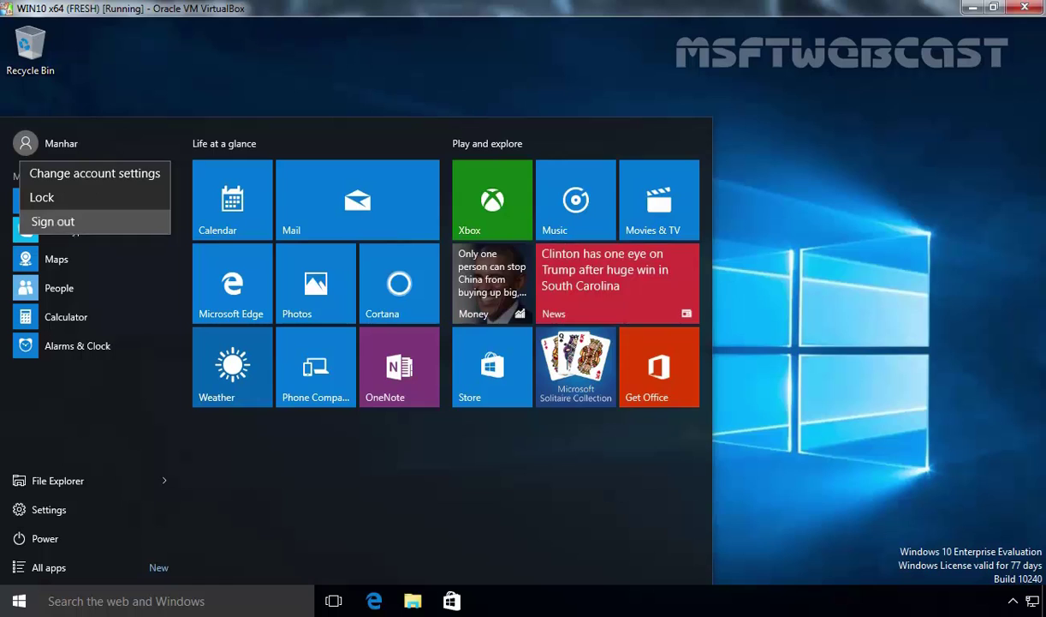
pyautogui.click(59, 221)
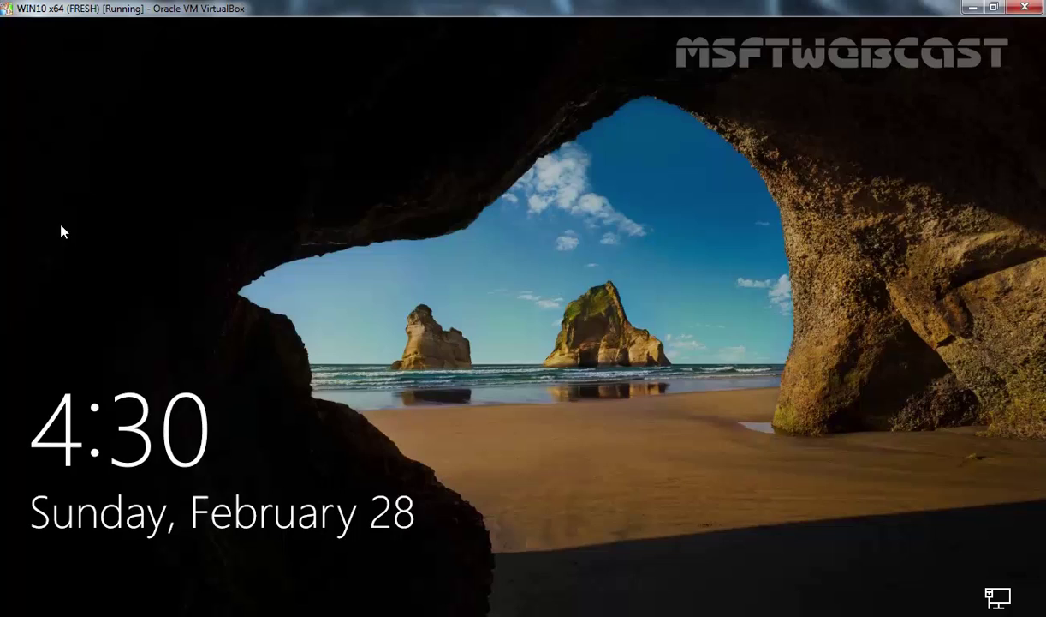
# Sign back in to the Windows account and open the Settings app.
pyautogui.click(61, 229)
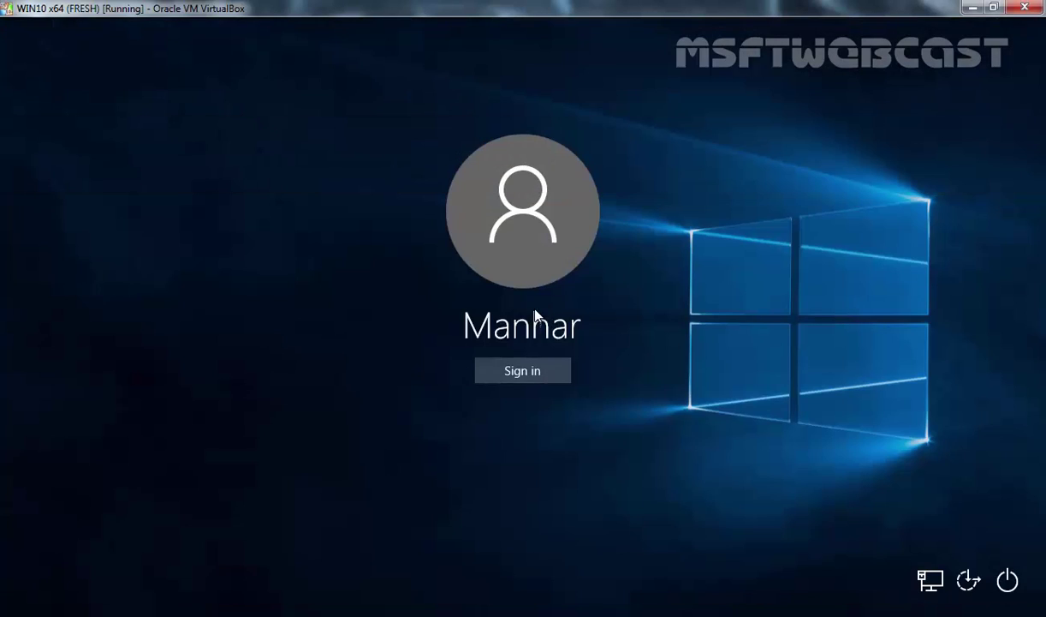
pyautogui.click(516, 372)
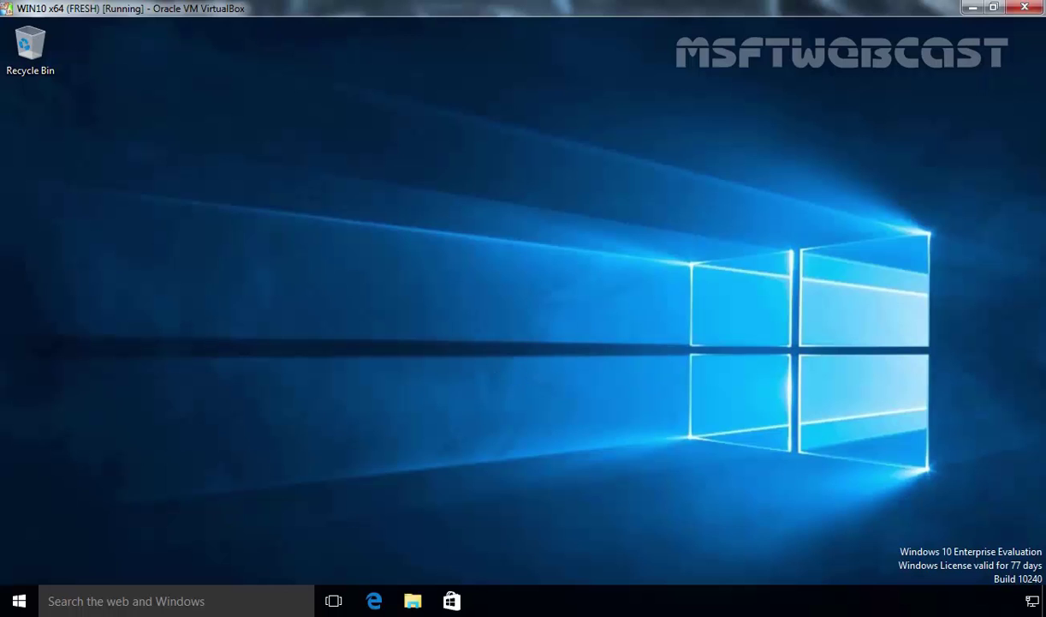
pyautogui.click(19, 600)
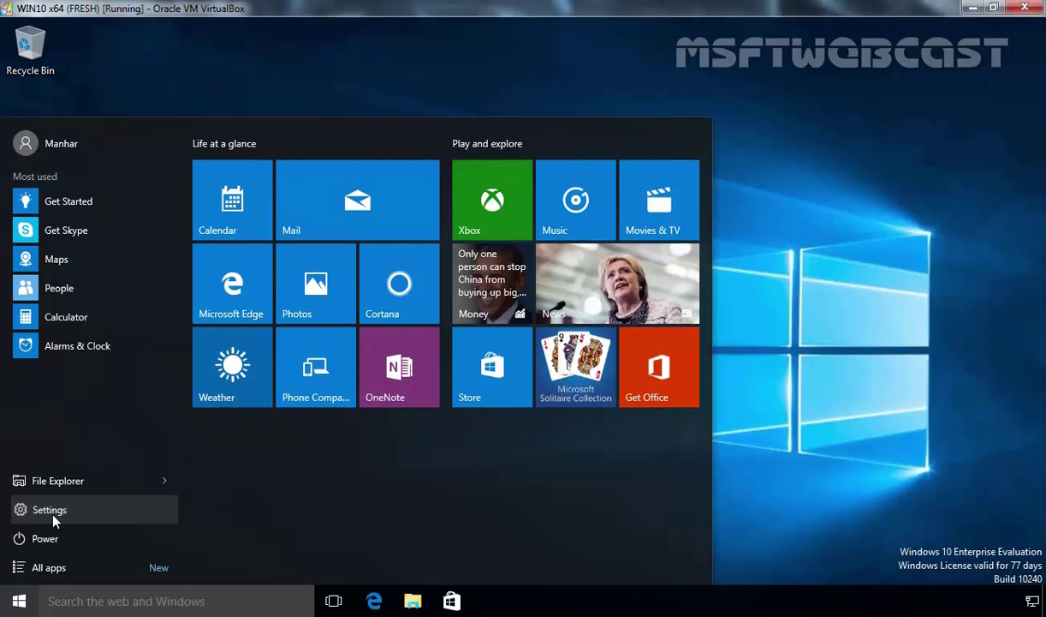
pyautogui.click(53, 514)
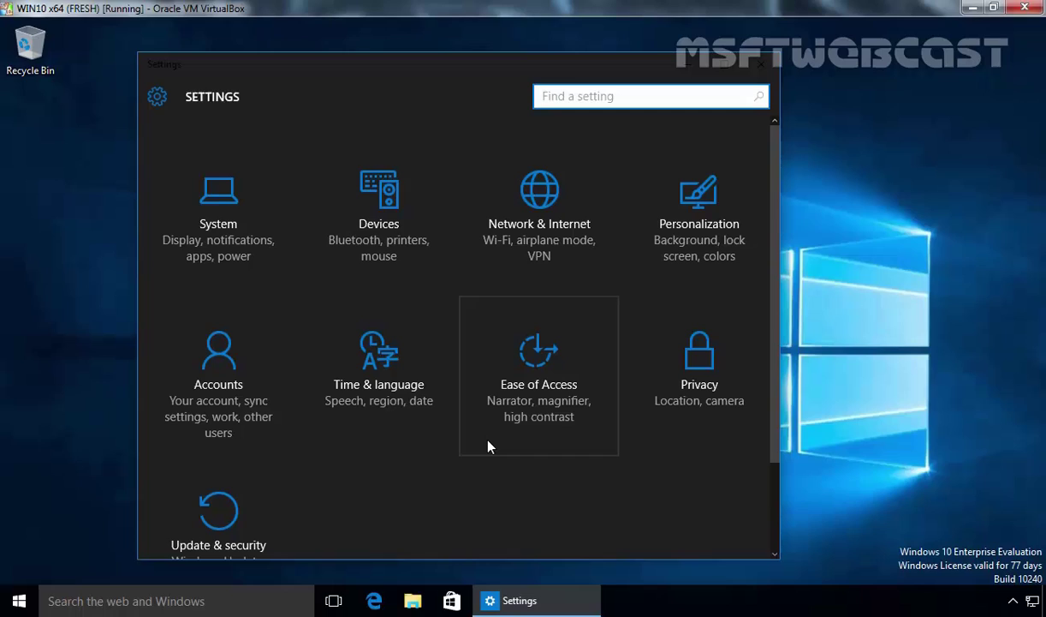